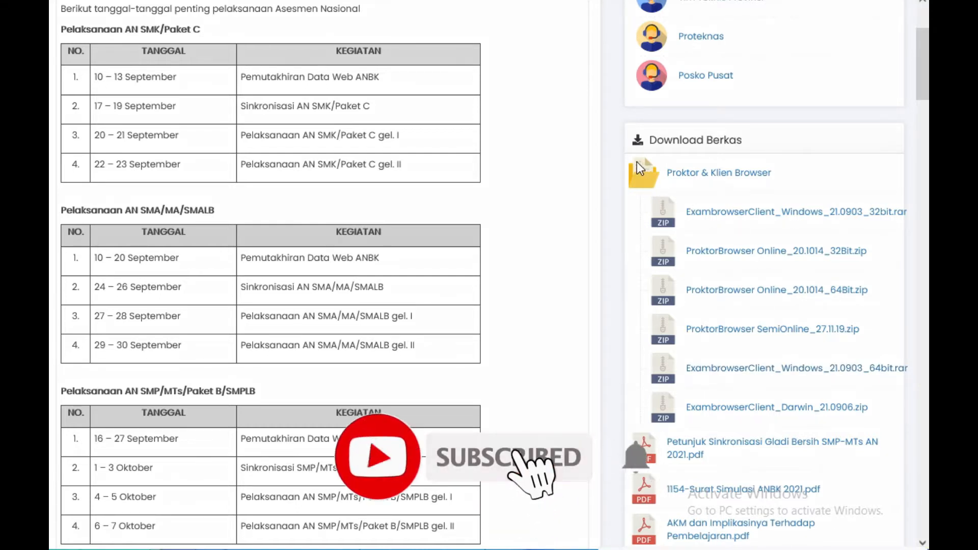
mouse_move(631, 155)
left_mouse_down()
mouse_move(823, 299)
mouse_move(883, 401)
mouse_move(915, 430)
left_mouse_up()
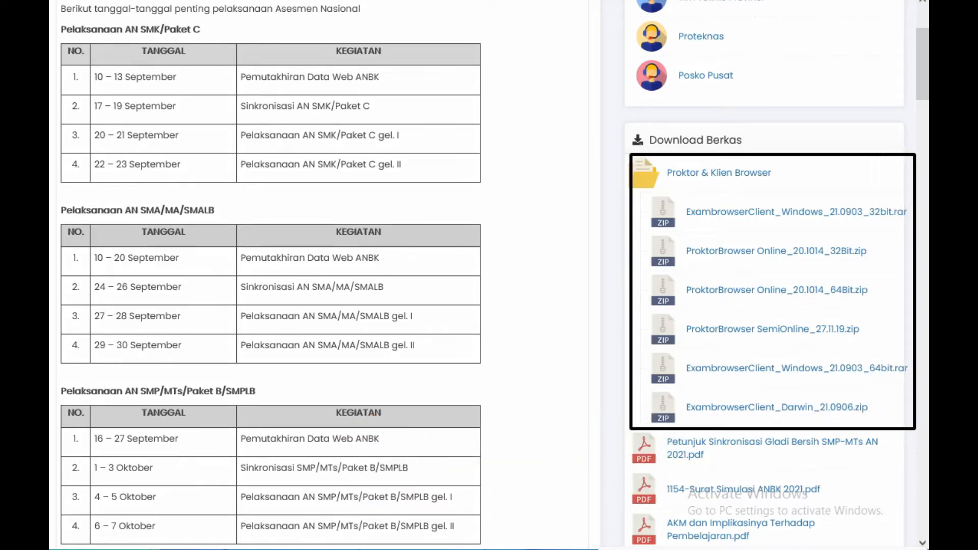
key("Escape")
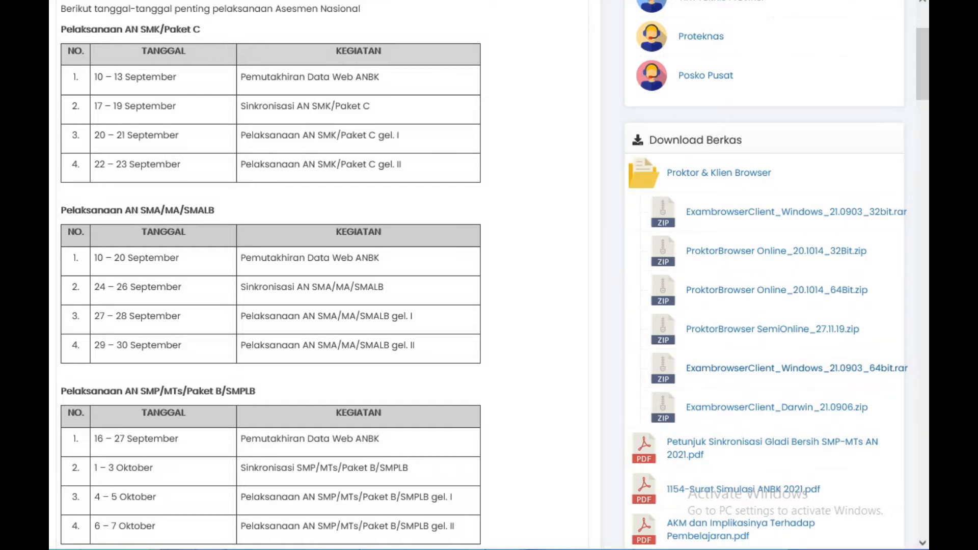
Run the eXamBroAdmin desktop shortcut as administrator.
mouse_move(172, 549)
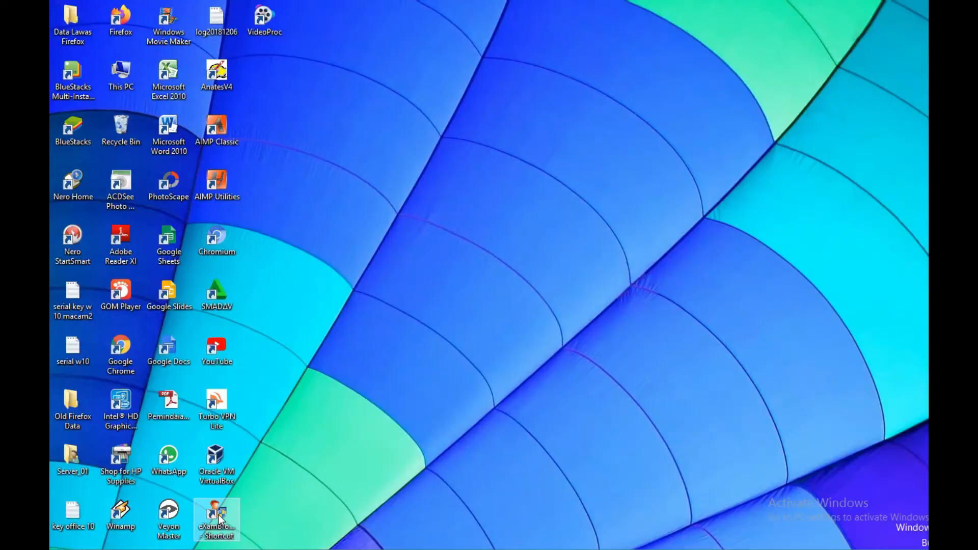
right_click(220, 520)
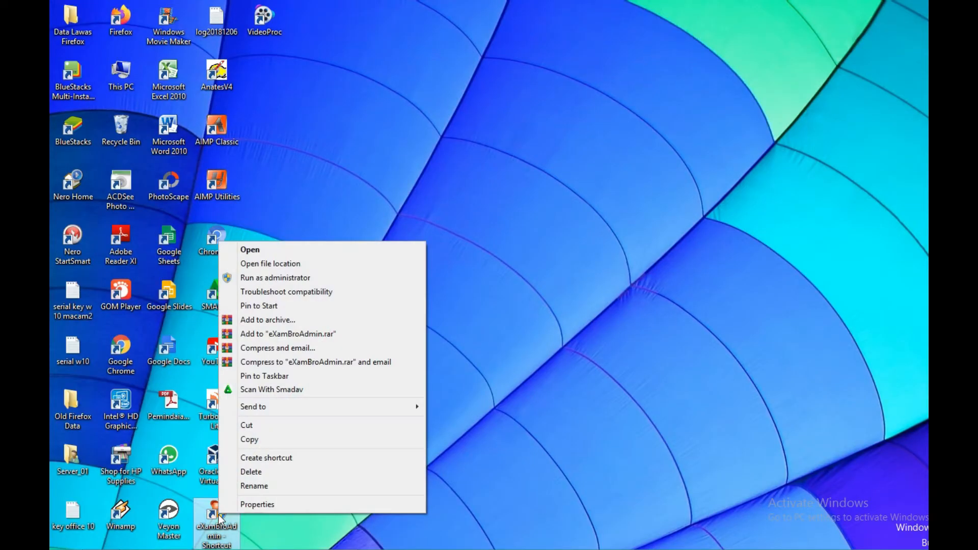
left_click(290, 278)
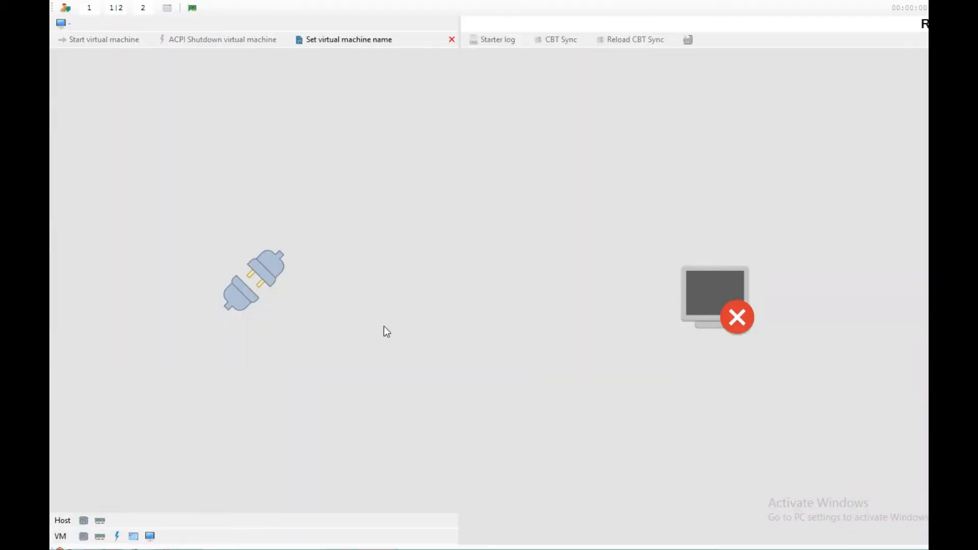
Check the configured virtual machine name without changing it and start the virtual machine.
left_click(341, 43)
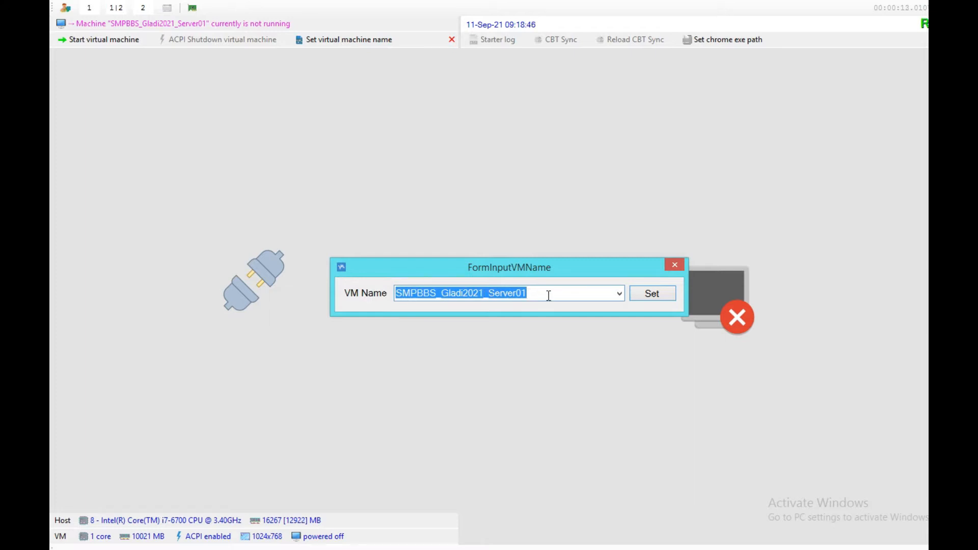
left_click(673, 266)
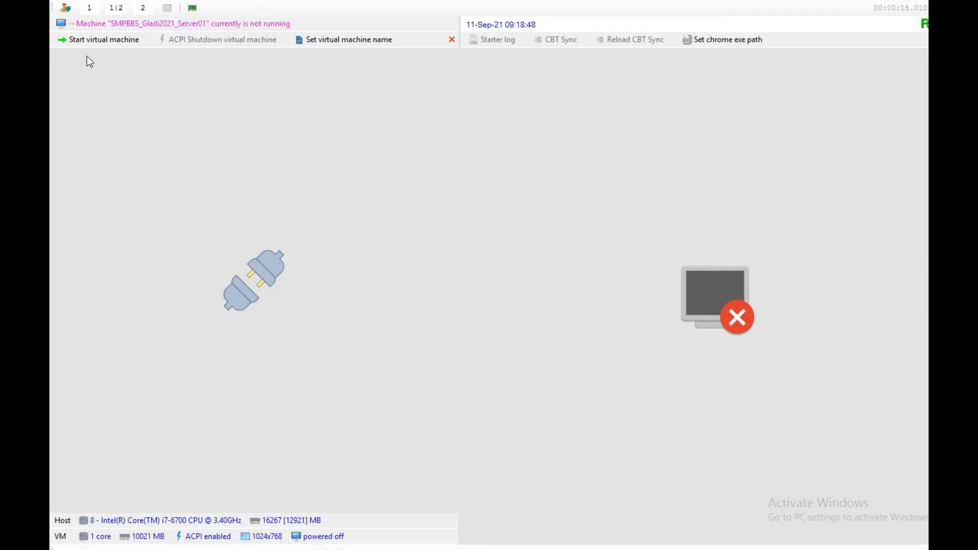
left_click(94, 41)
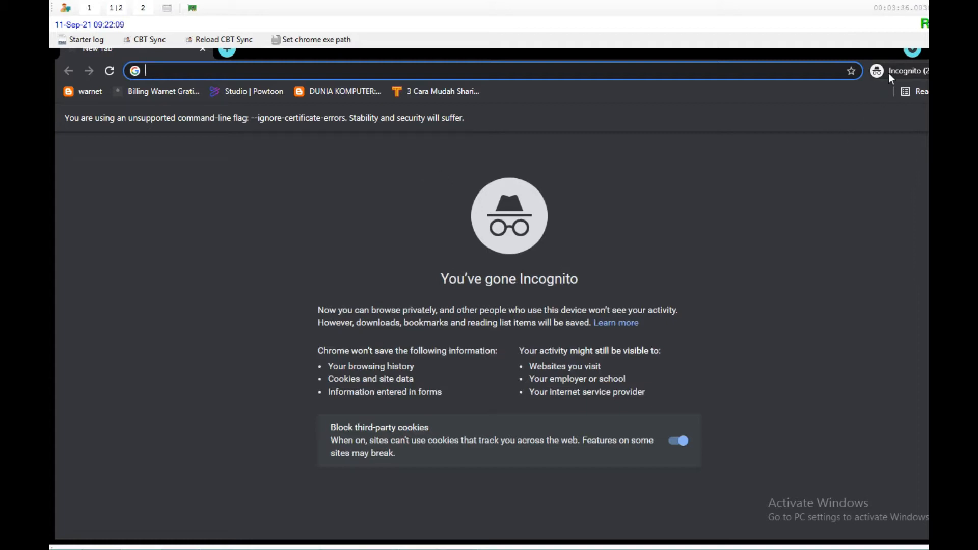
Close the Incognito windows covering CBT Sync and view the combined, VM-only and CBT Sync-only panels in turn.
left_click(893, 73)
left_click(792, 201)
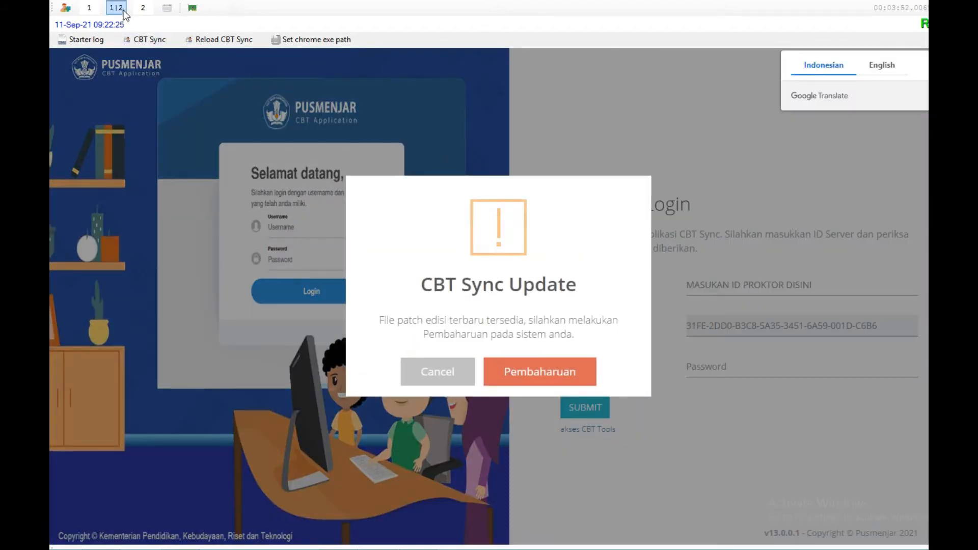
left_click(119, 8)
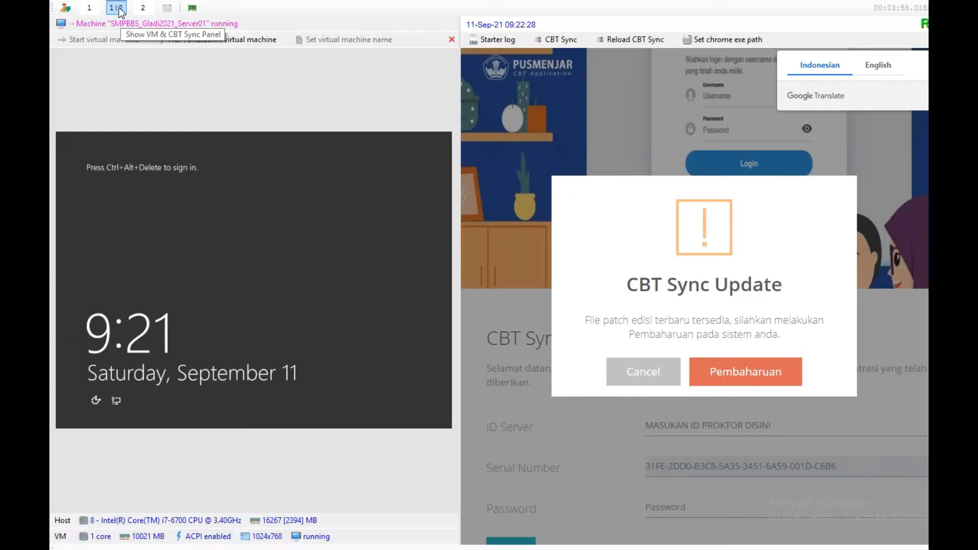
left_click(91, 8)
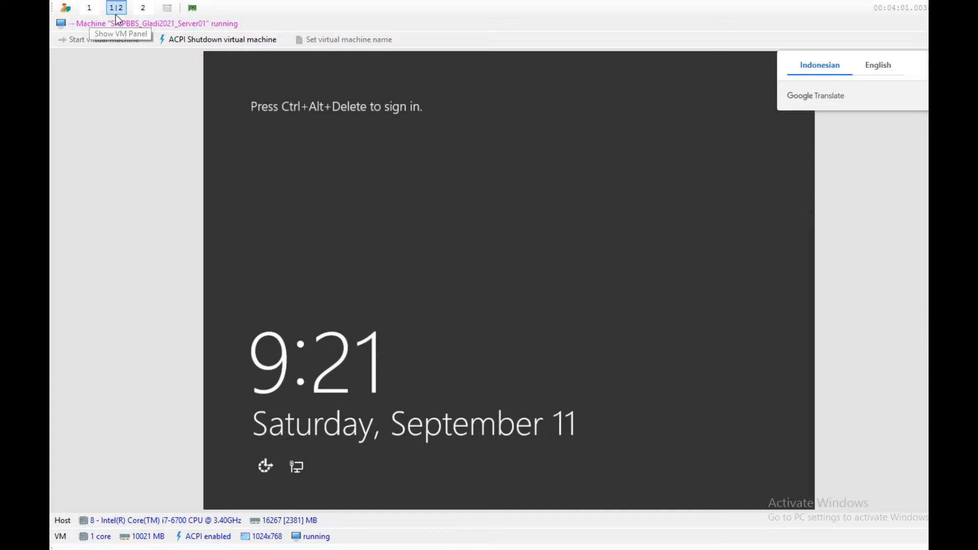
left_click(143, 8)
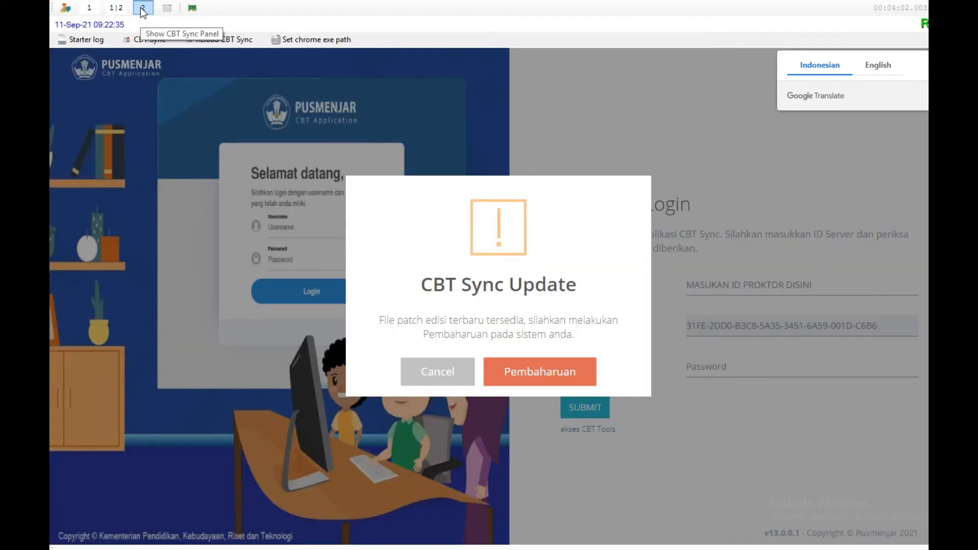
Exit the locked full-screen mode of eXamBrowser Admin by entering the password.
left_click(168, 9)
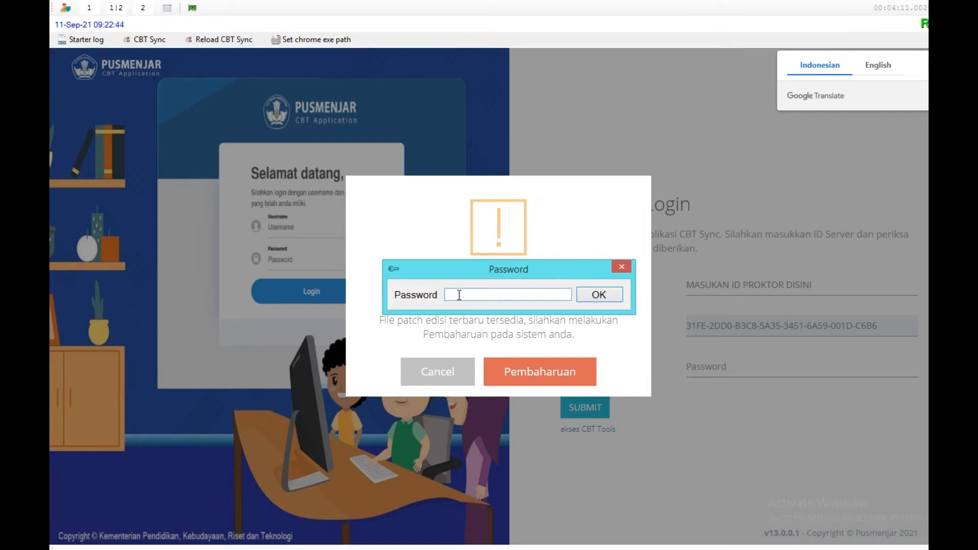
type("1*****")
left_click(601, 295)
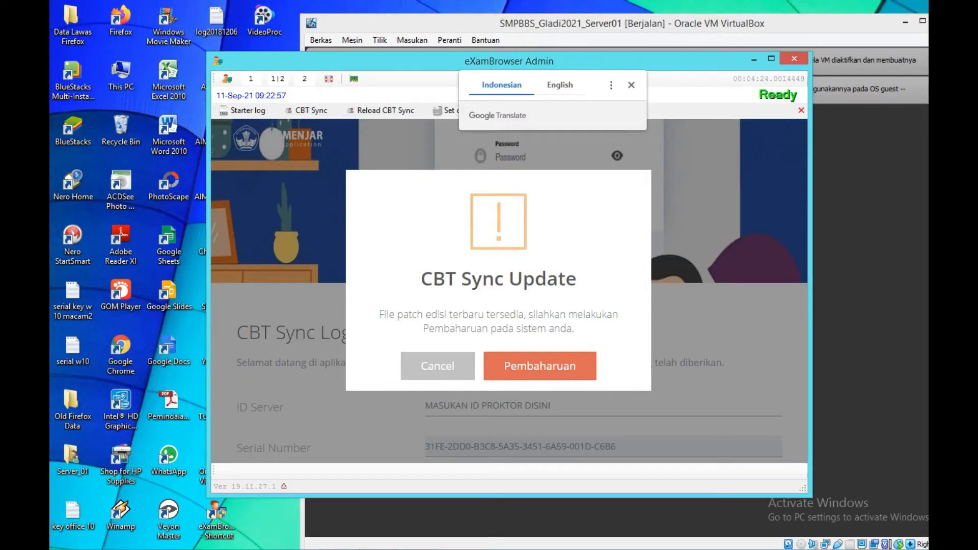
Switch to the Firefox window with the ANBK page and open a new browser tab.
mouse_move(180, 549)
left_click(179, 497)
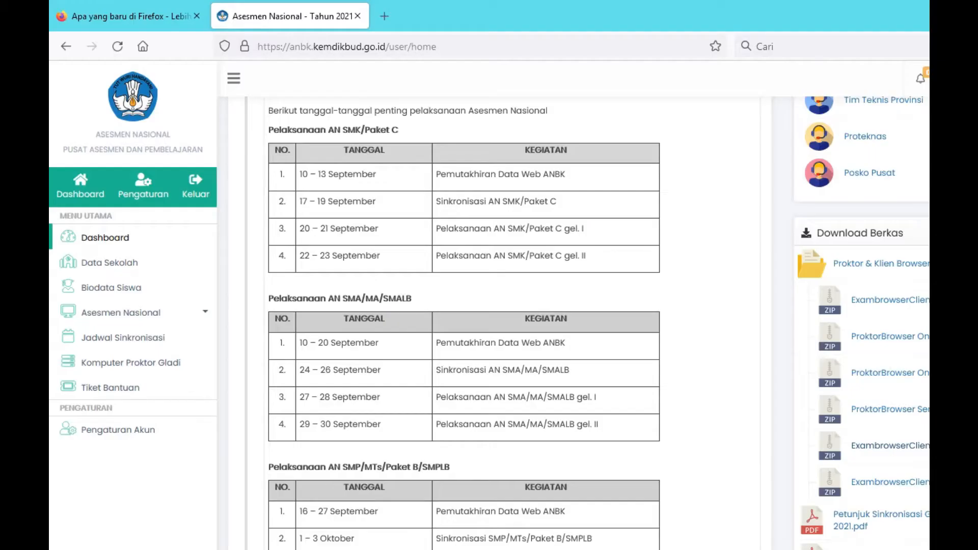
left_click(385, 16)
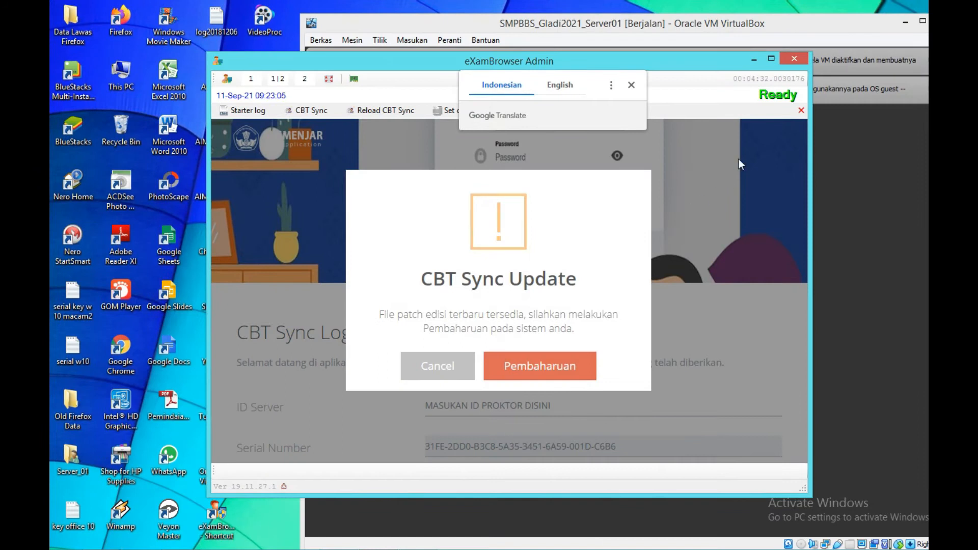
Maximize the eXamBrowser Admin window and run the offered CBT Sync update.
left_click(771, 59)
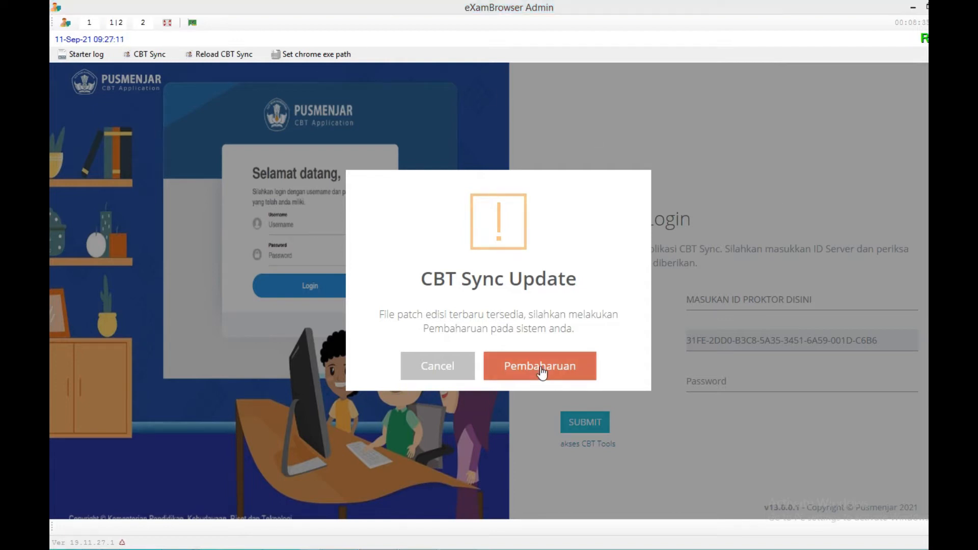
left_click(540, 367)
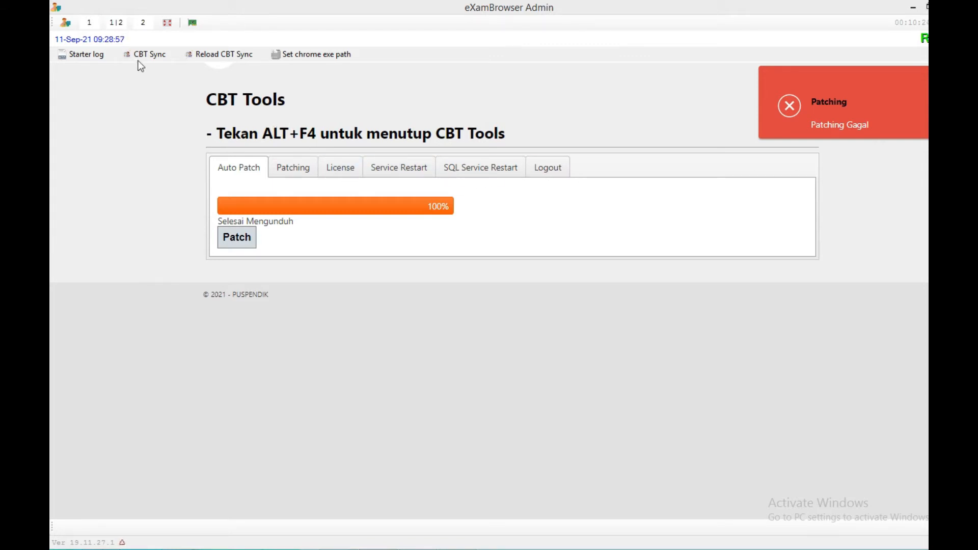
Relaunch CBT Sync after patching and close the Incognito windows covering its login page.
left_click(118, 21)
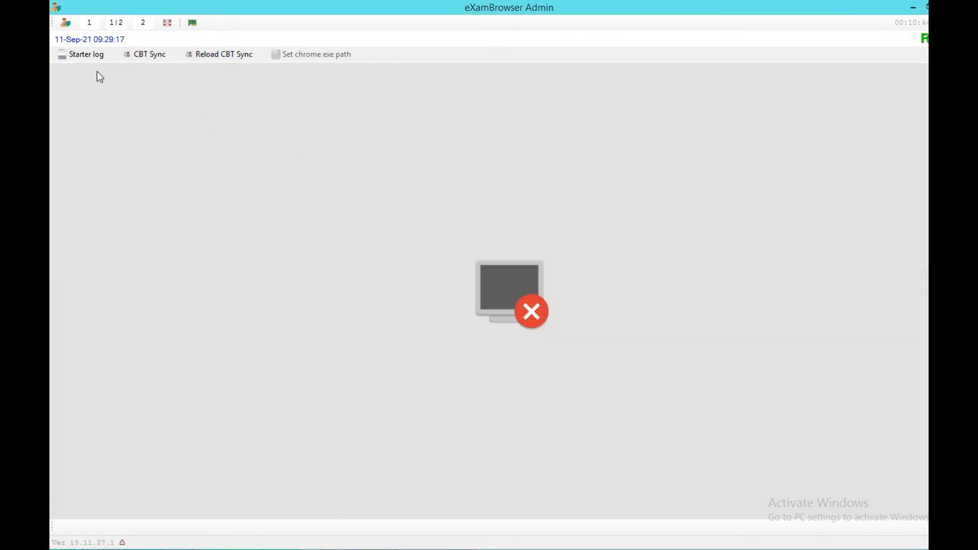
left_click(141, 54)
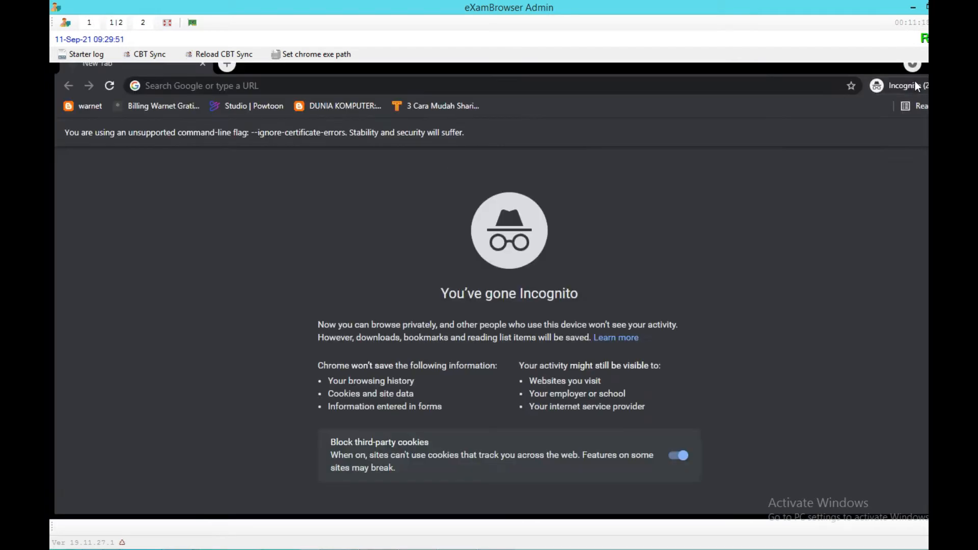
left_click(911, 84)
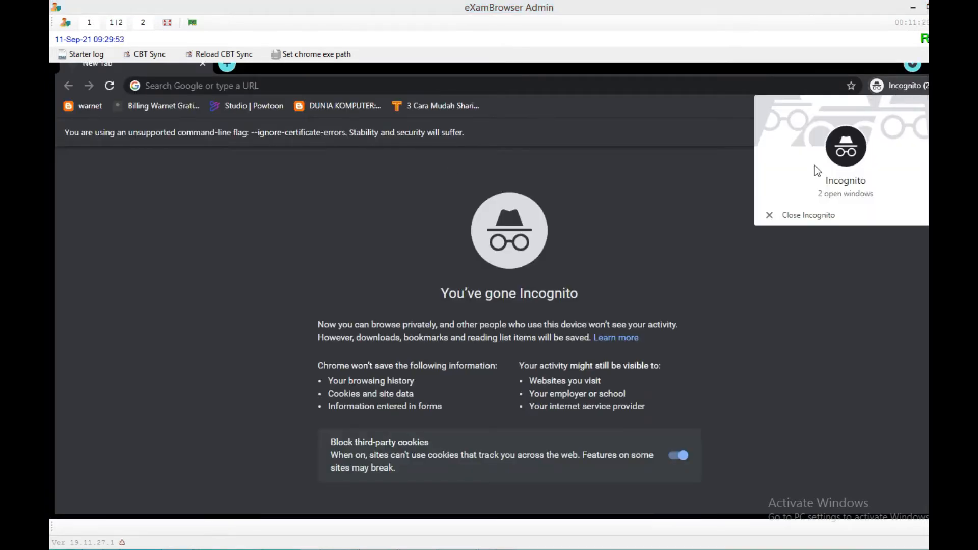
left_click(792, 215)
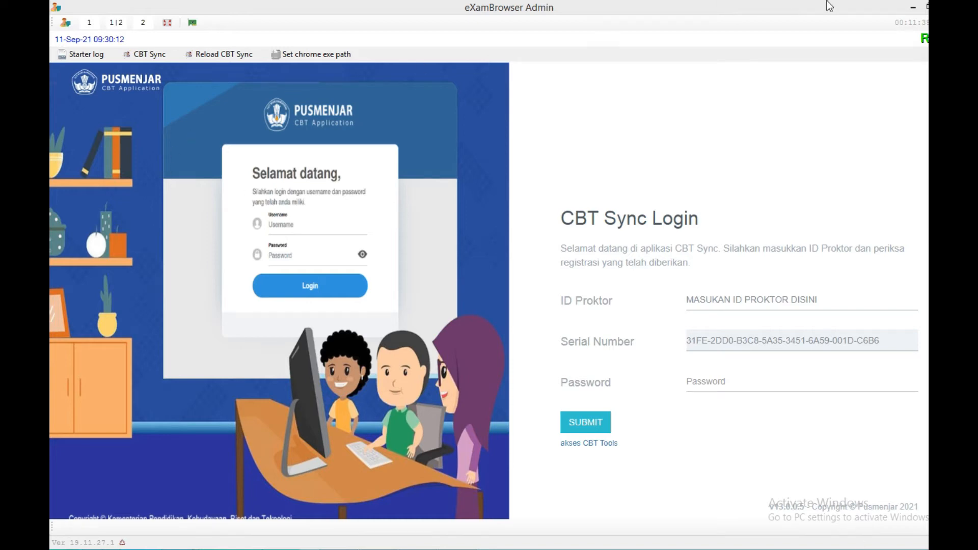
Log in to CBT Sync with the proctor ID and password.
left_click(926, 6)
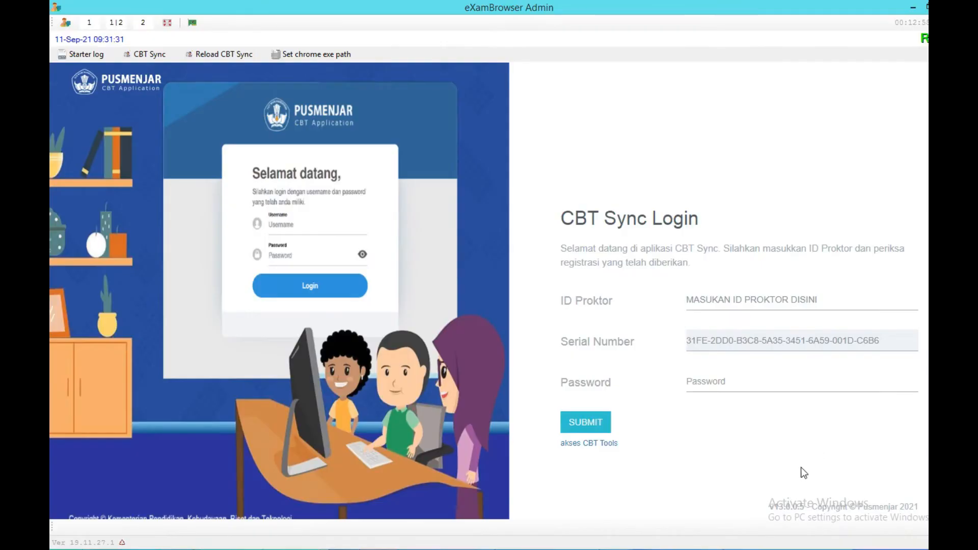
left_click(696, 301)
left_click_drag(816, 300, 686, 303)
left_click(740, 385)
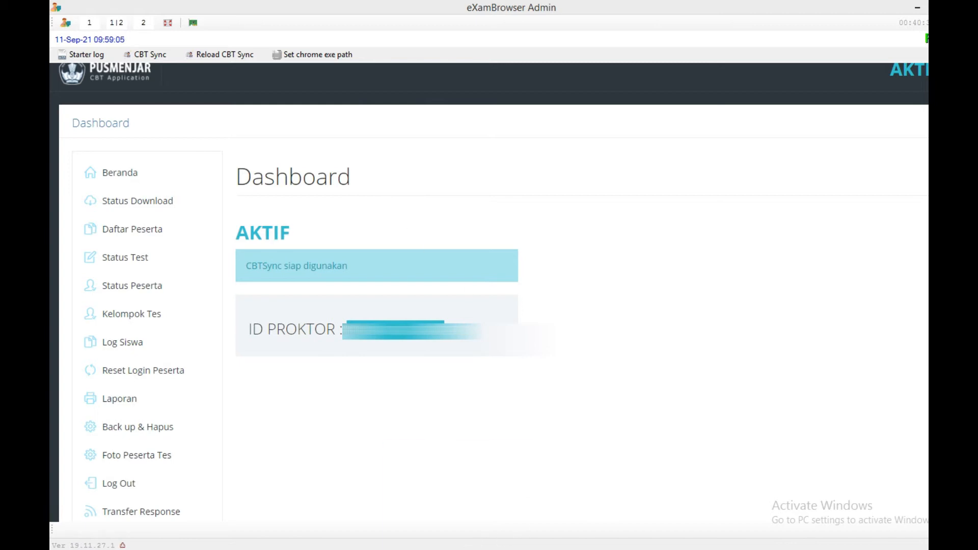
Create a backup of the CBT Sync data on the Backup dan Hapus page and download the backup file.
mouse_move(460, 549)
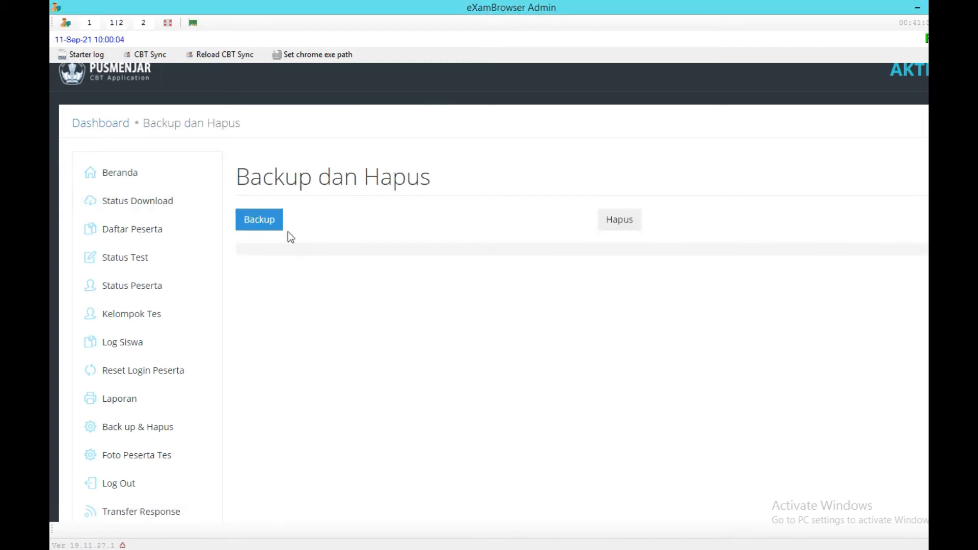
left_click(262, 219)
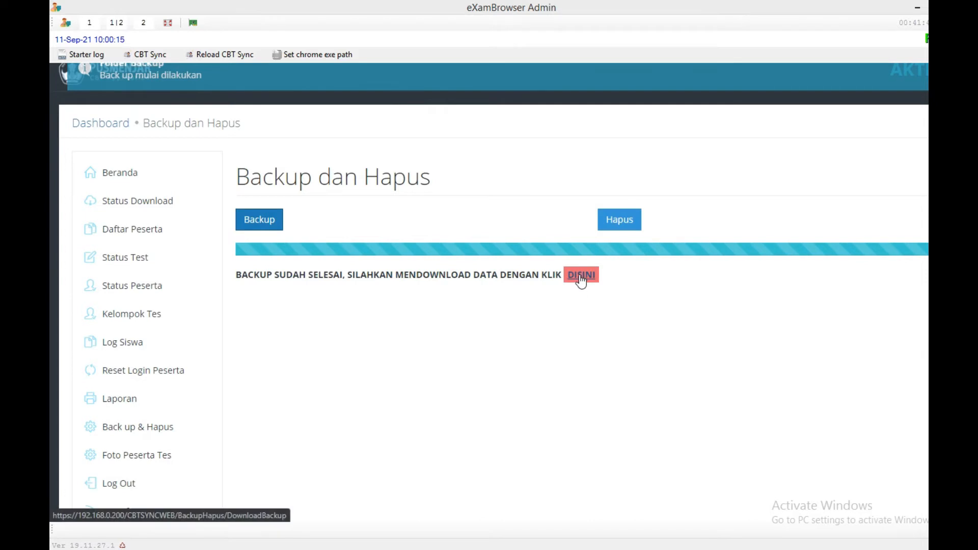
left_click(581, 276)
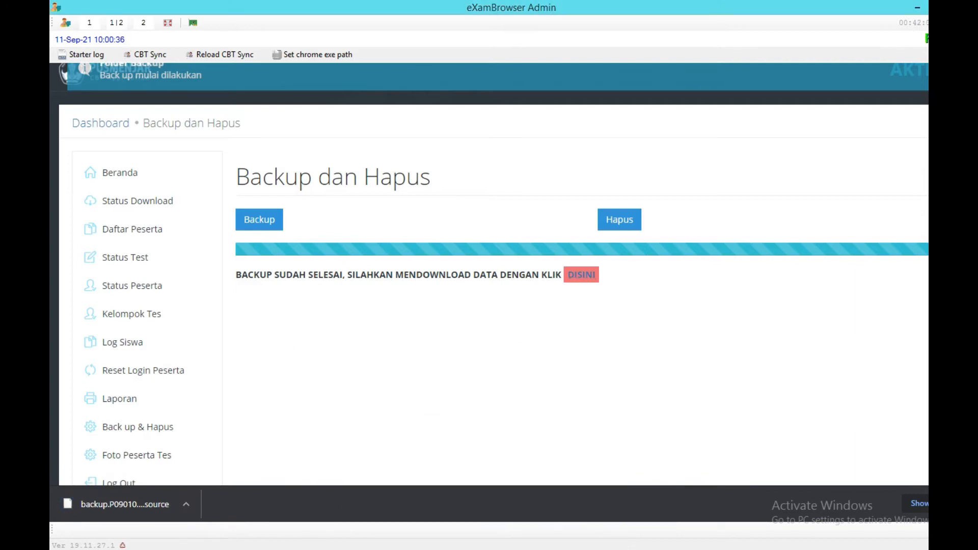
Delete all existing CBT Sync data, ticking the confirmation that the data should really be removed.
left_click(633, 228)
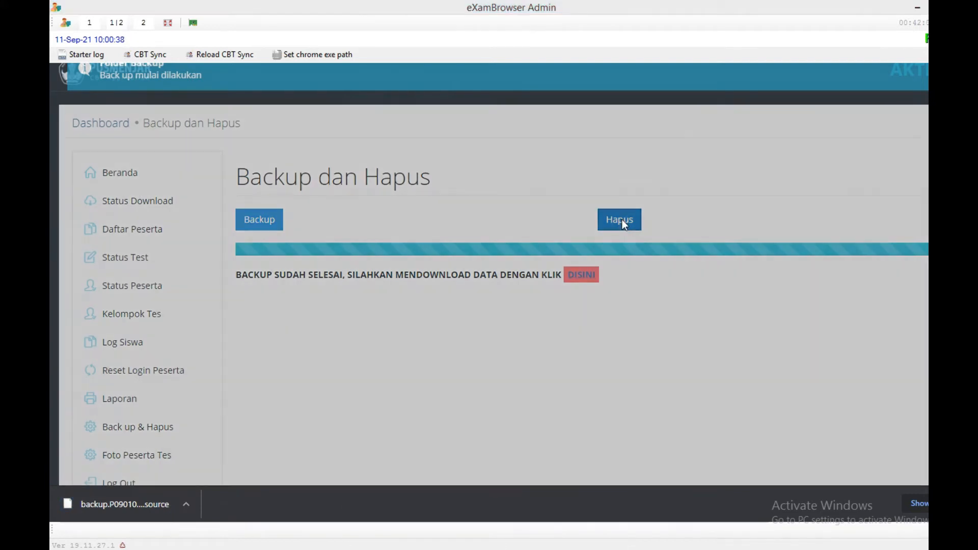
left_click(323, 286)
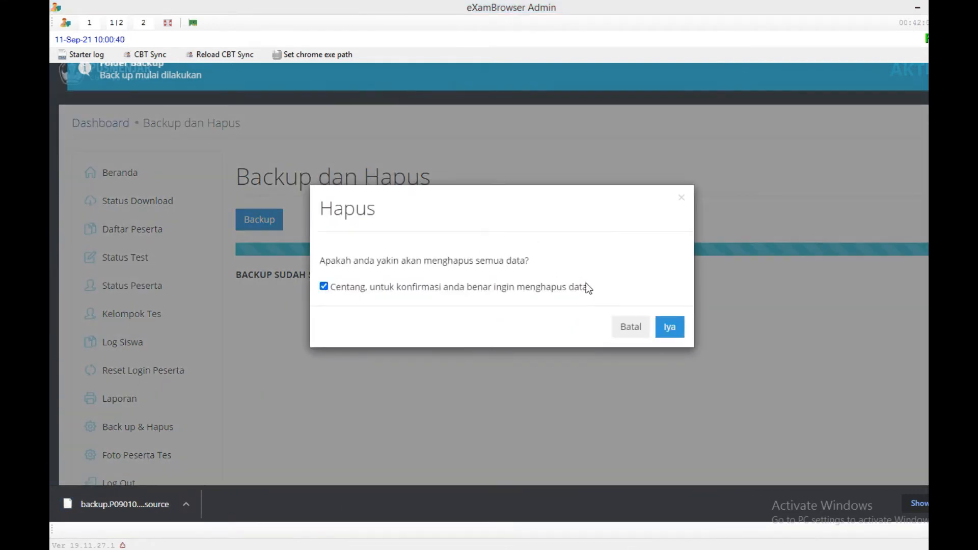
left_click(669, 328)
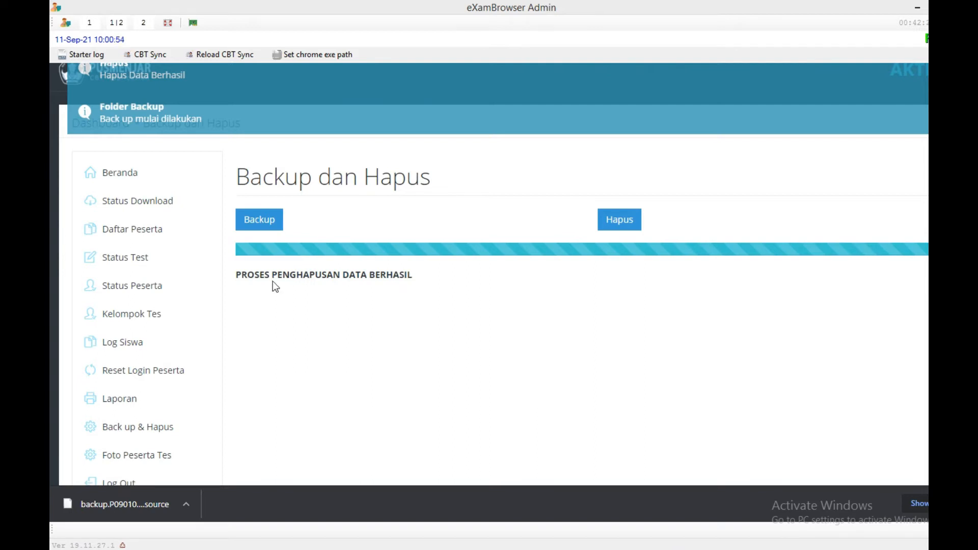
Refresh the synchronization status on the Status Download page, review the Download Status list and close it.
left_click(153, 200)
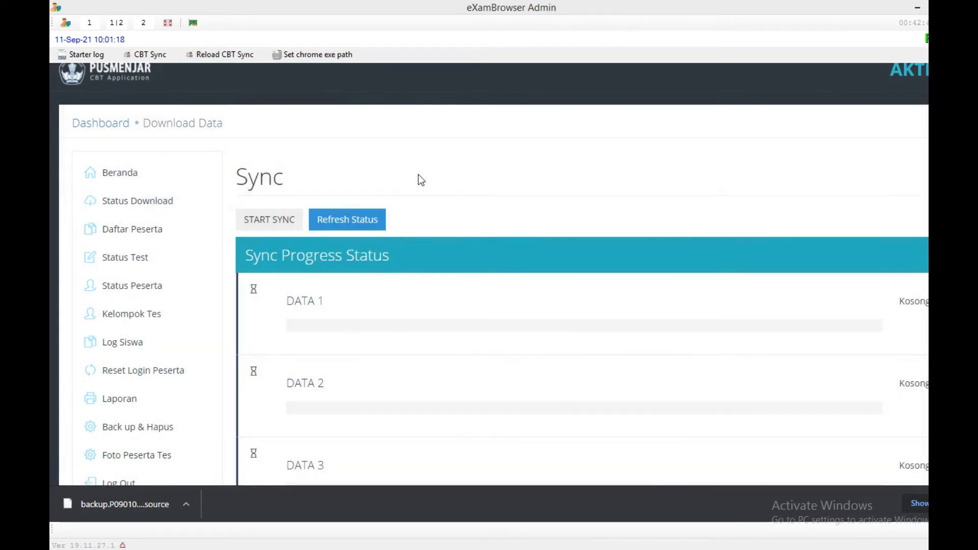
left_click(342, 222)
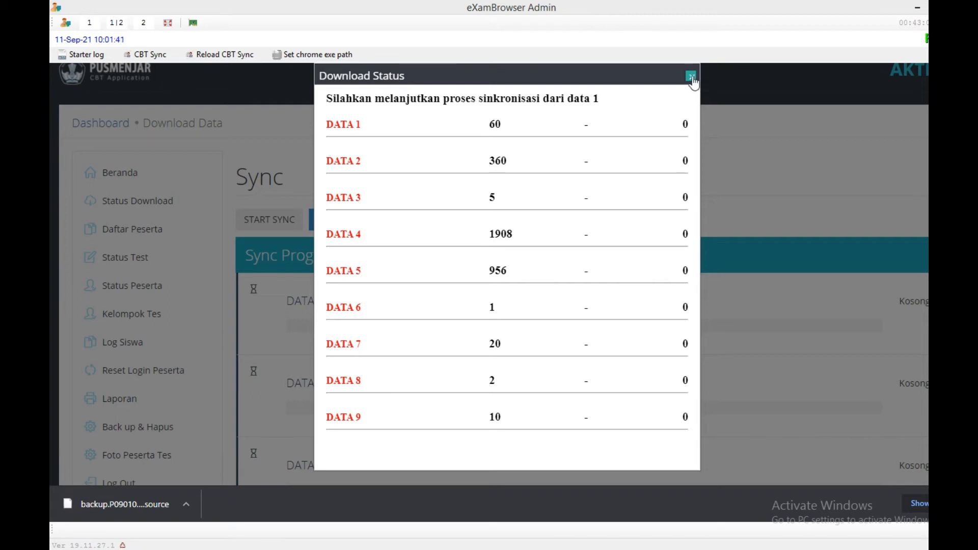
left_click(692, 77)
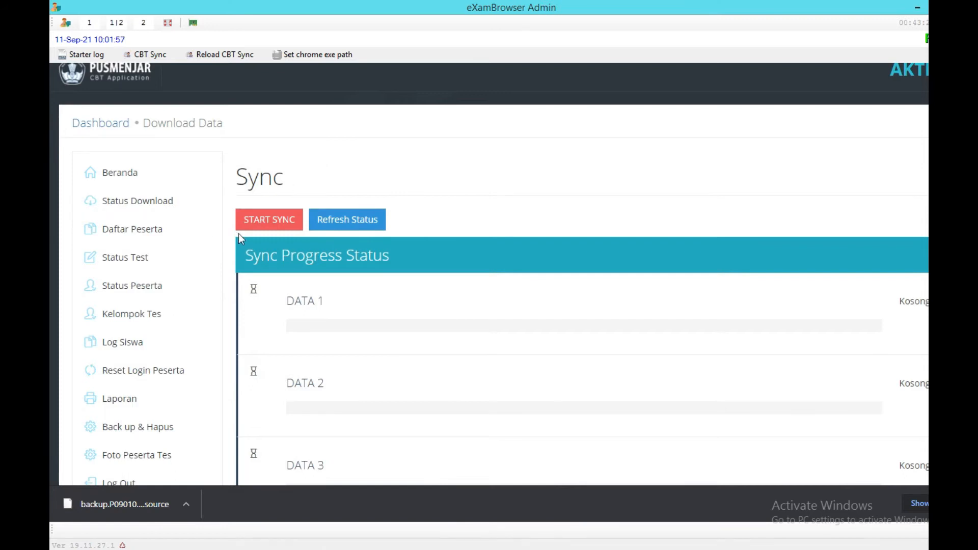
Start the CBT Sync data synchronization and follow the progress of the data items.
left_click(267, 224)
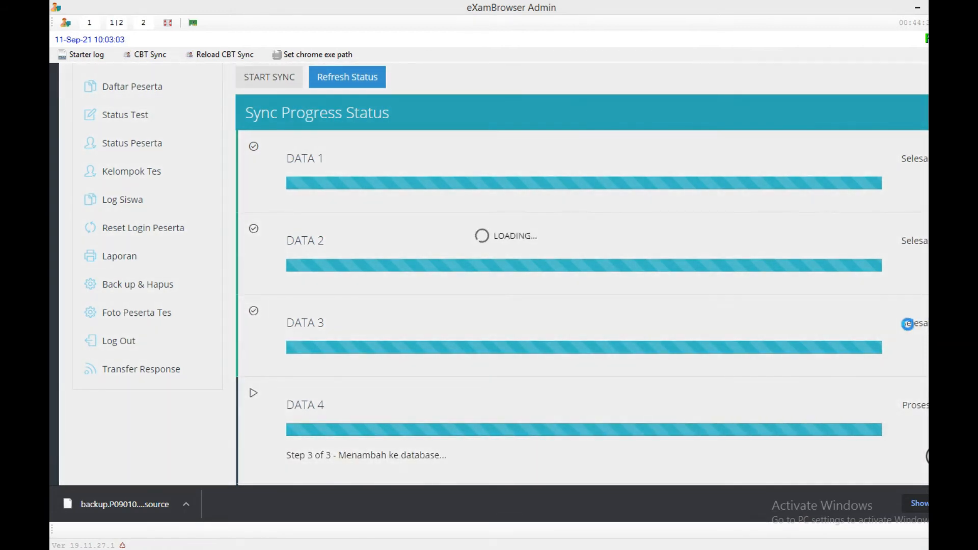
scroll(581, 275, "down", 5)
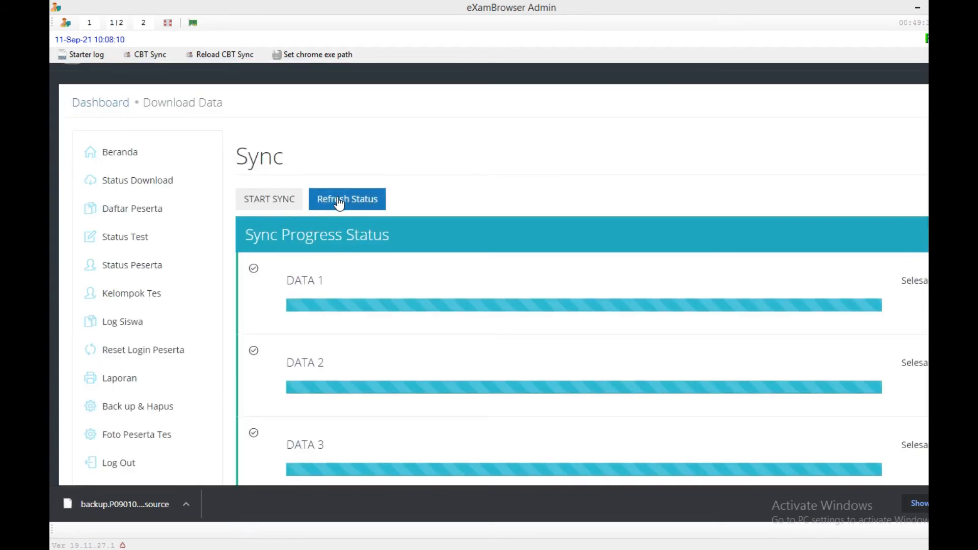
Refresh the synchronization progress status and review the participants on the Daftar Peserta page.
left_click(338, 201)
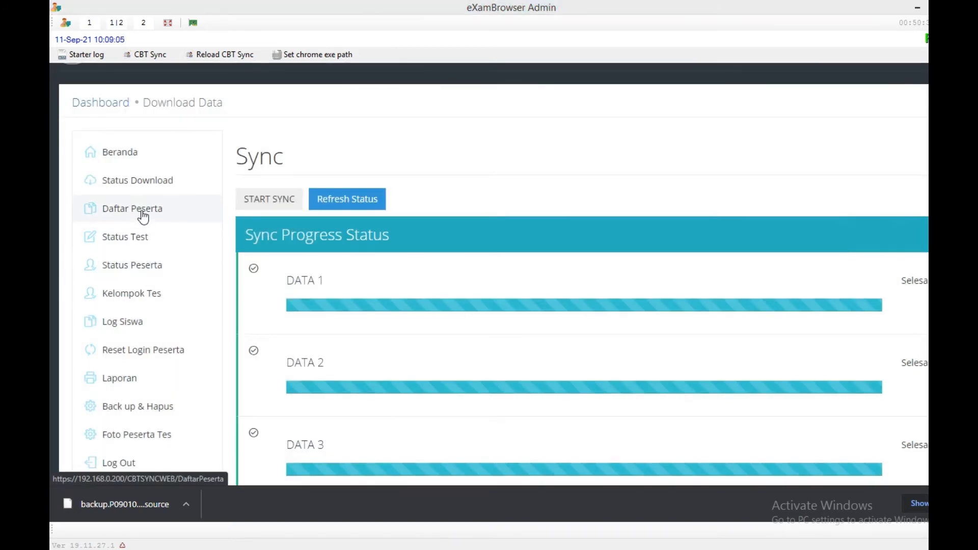
left_click(142, 214)
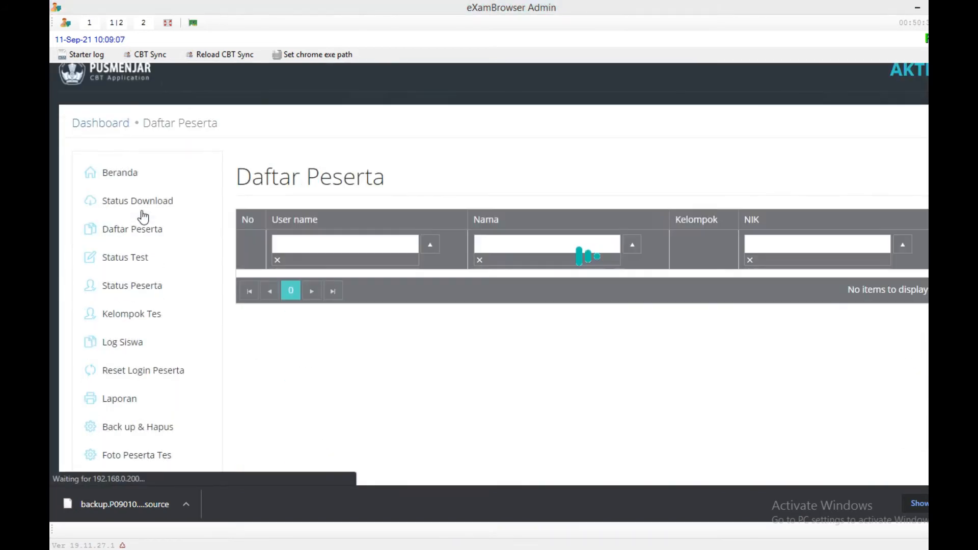
scroll(926, 456, "down", 7)
scroll(925, 456, "down", 2)
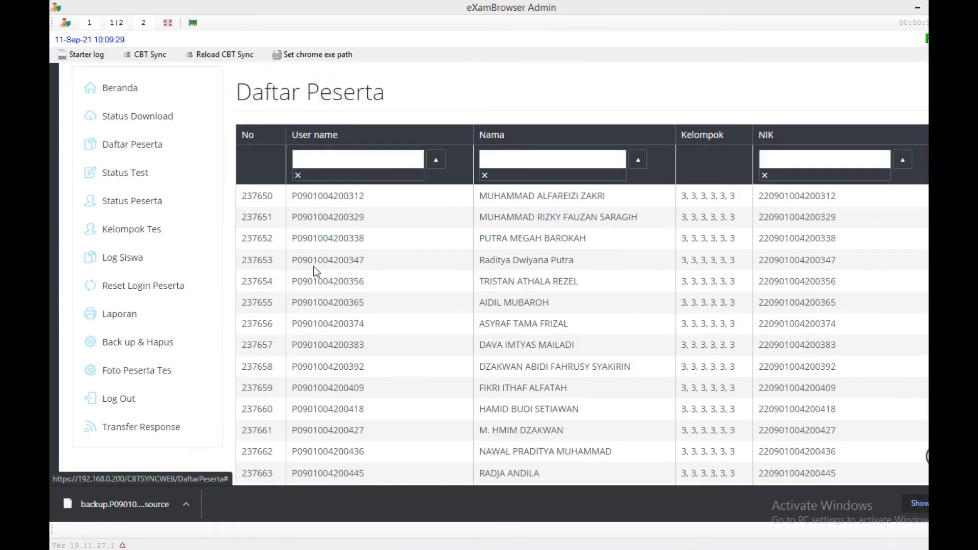
Check the test status on the Status Test page.
left_click(128, 176)
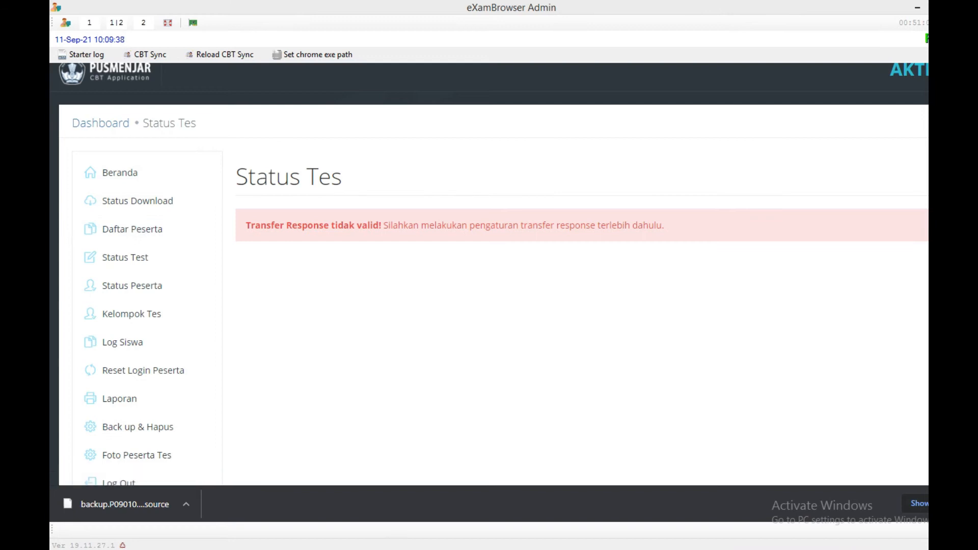
mouse_move(460, 549)
scroll(927, 455, "down", 2)
scroll(817, 337, "down", 1)
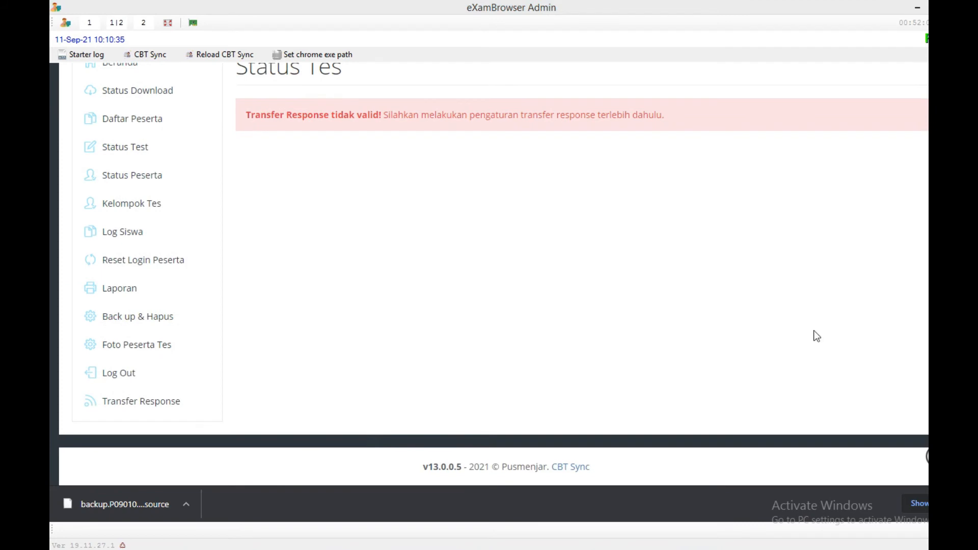
Open the Transfer Response page and review its Pengaturan and Upload Transfer Response sections.
left_click(156, 408)
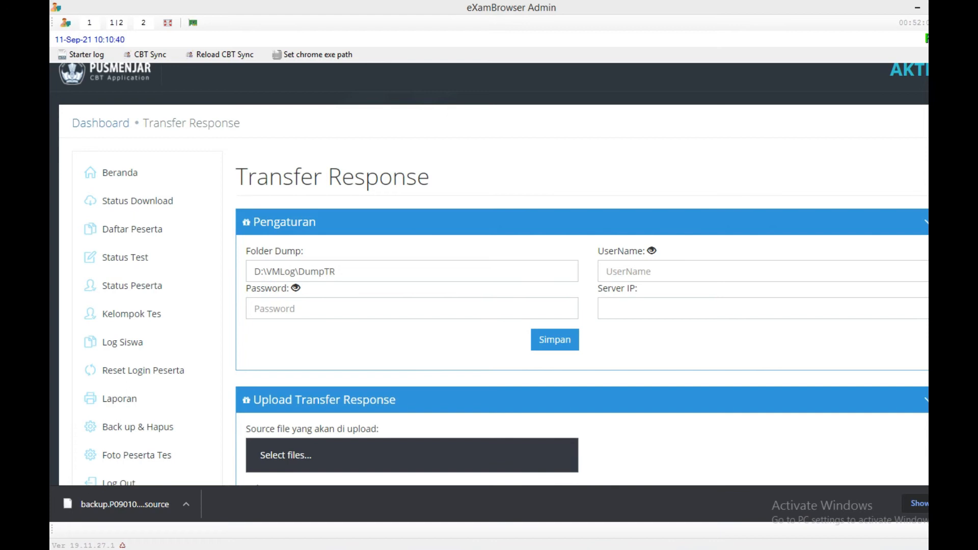
scroll(494, 275, "down", 3)
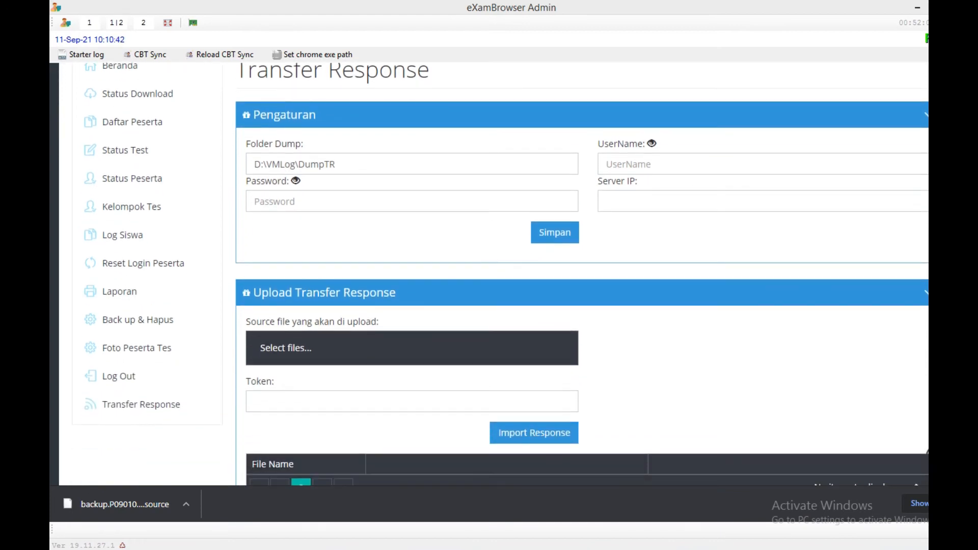
scroll(494, 275, "down", 2)
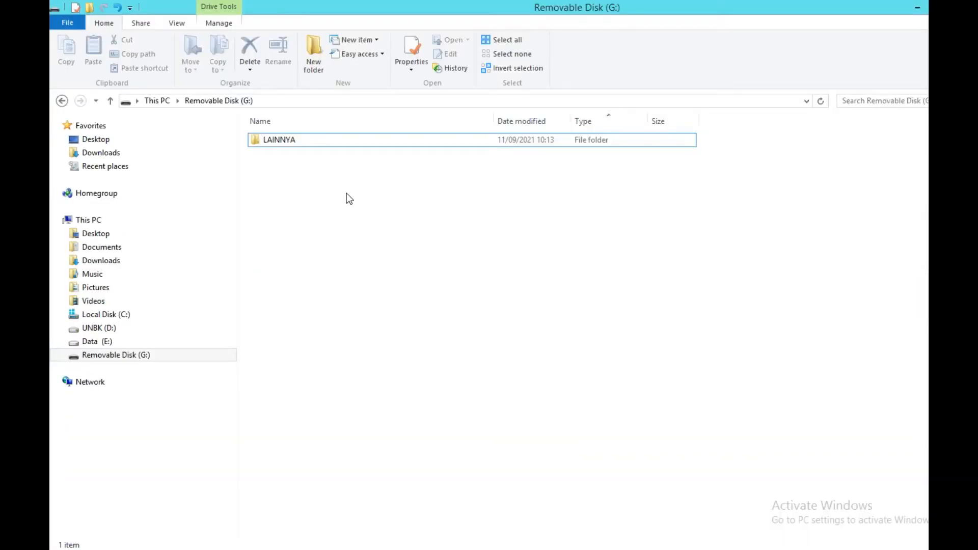
Create a new folder named TransferResponse on Removable Disk (G:) in File Explorer.
right_click(347, 194)
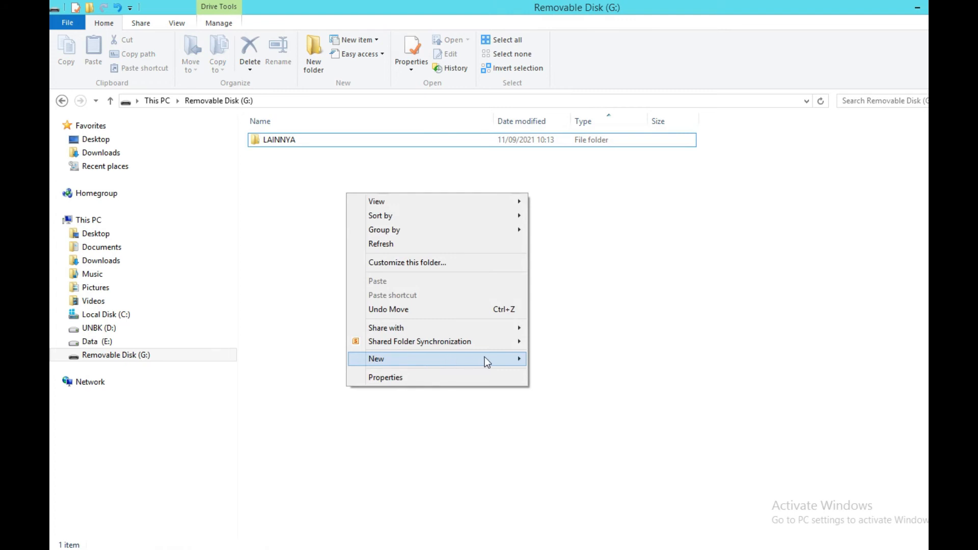
mouse_move(485, 357)
left_click(560, 359)
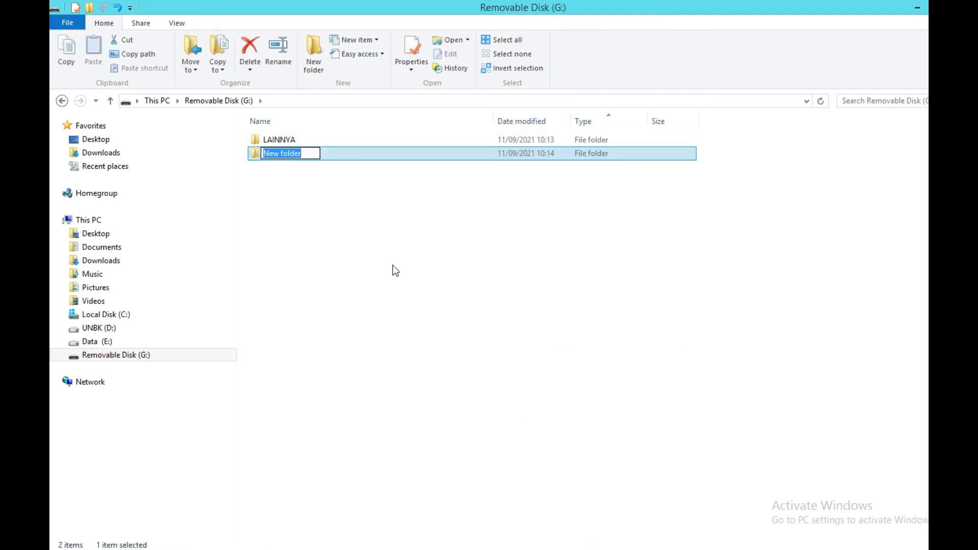
type("fo")
key("BackSpace")
key("BackSpace")
type("Tr")
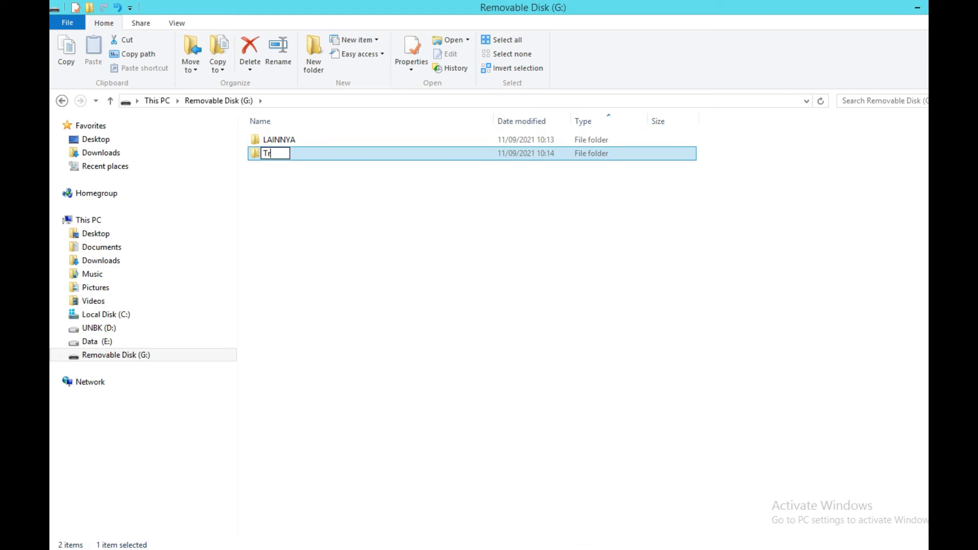
type("ansferResponse")
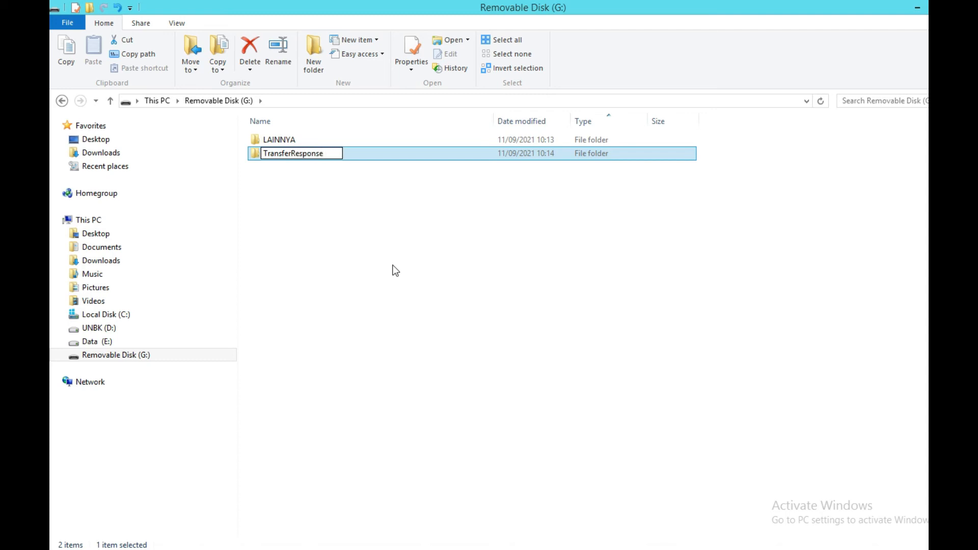
key("Return")
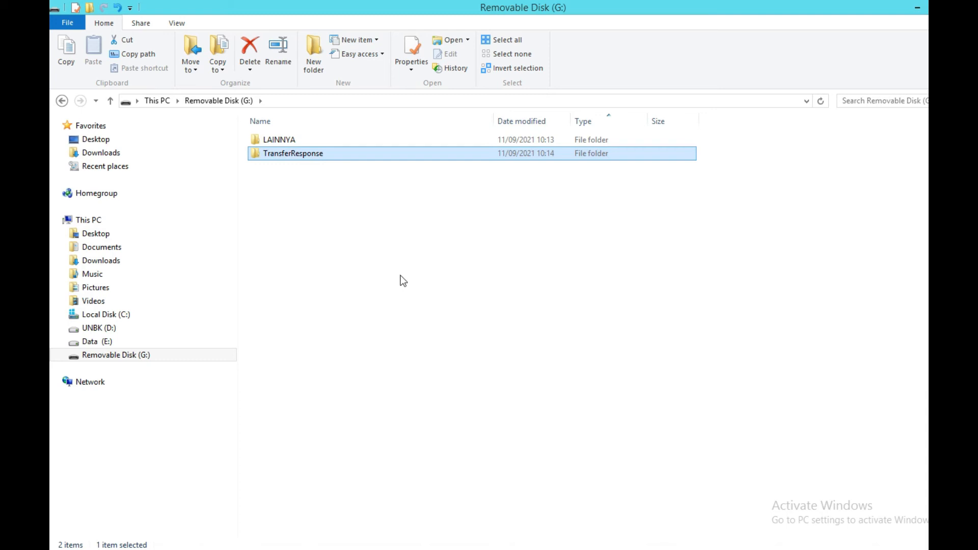
left_click(316, 282)
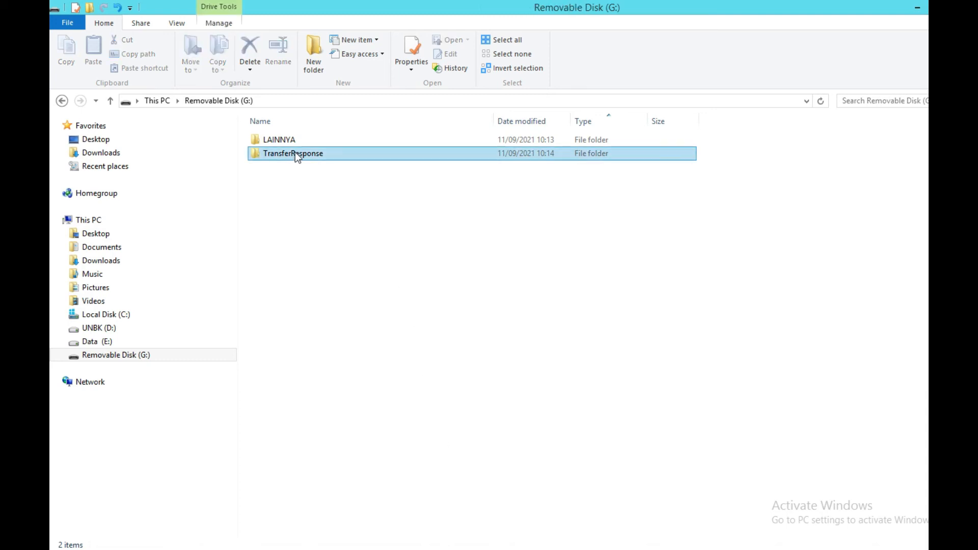
Share the TransferResponse folder over the network with Everyone at the Read/Write permission level and close its properties.
right_click(295, 152)
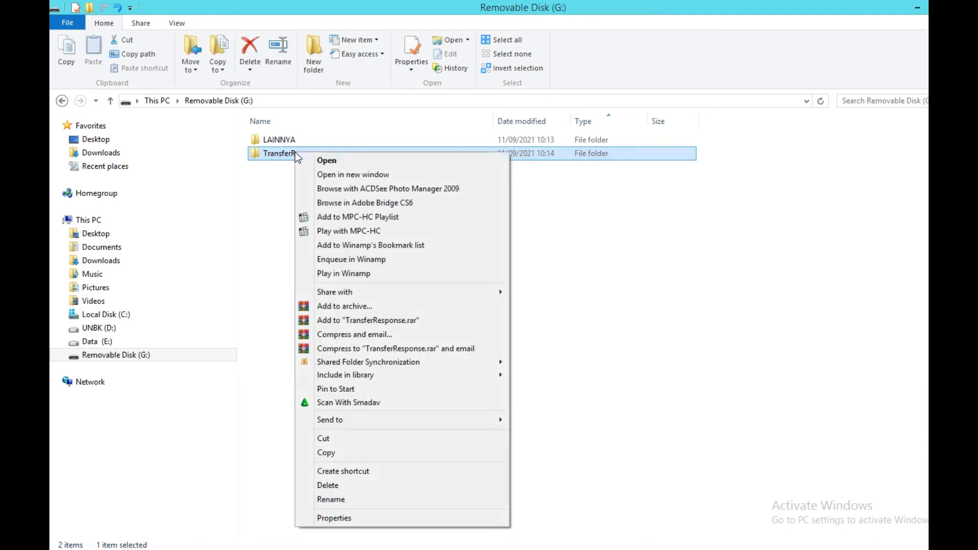
left_click(349, 520)
left_click(353, 185)
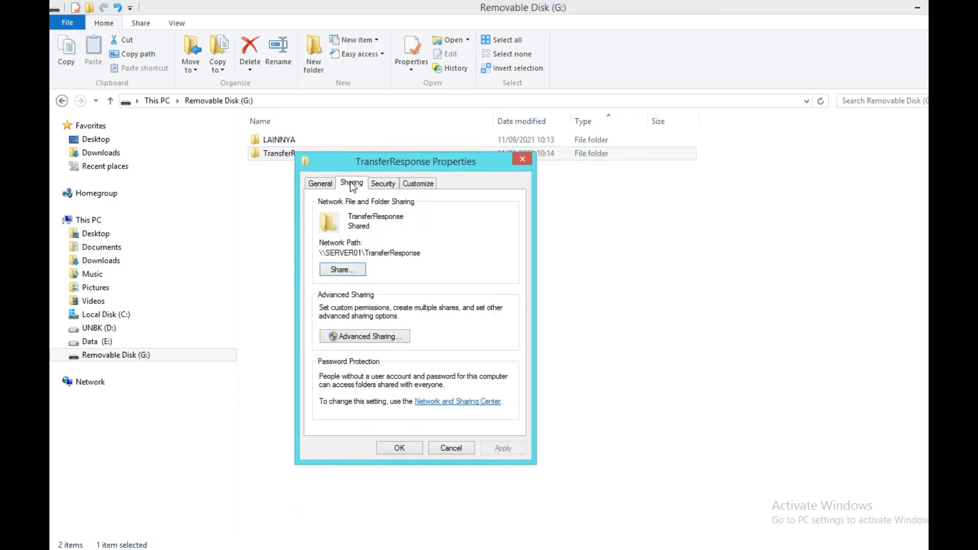
left_click(340, 270)
left_click(456, 320)
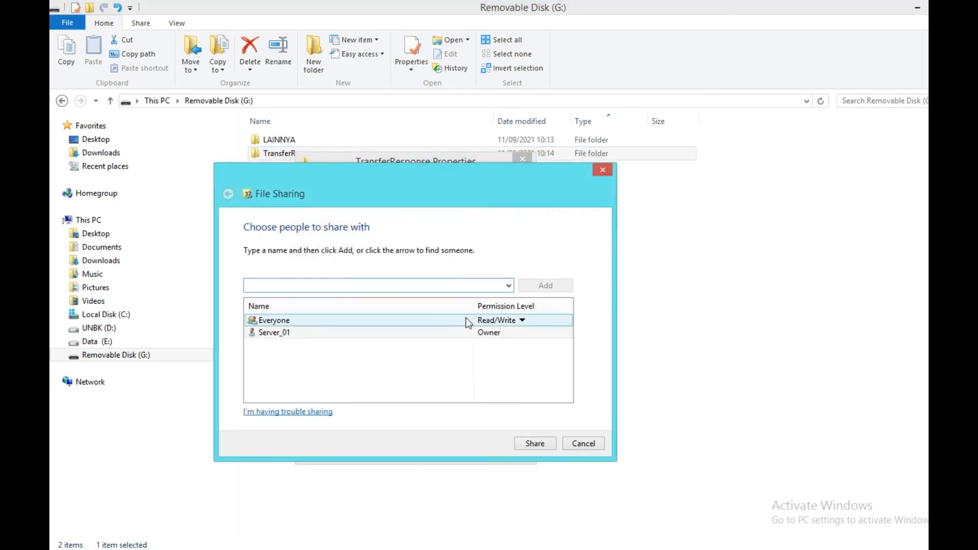
left_click(456, 323)
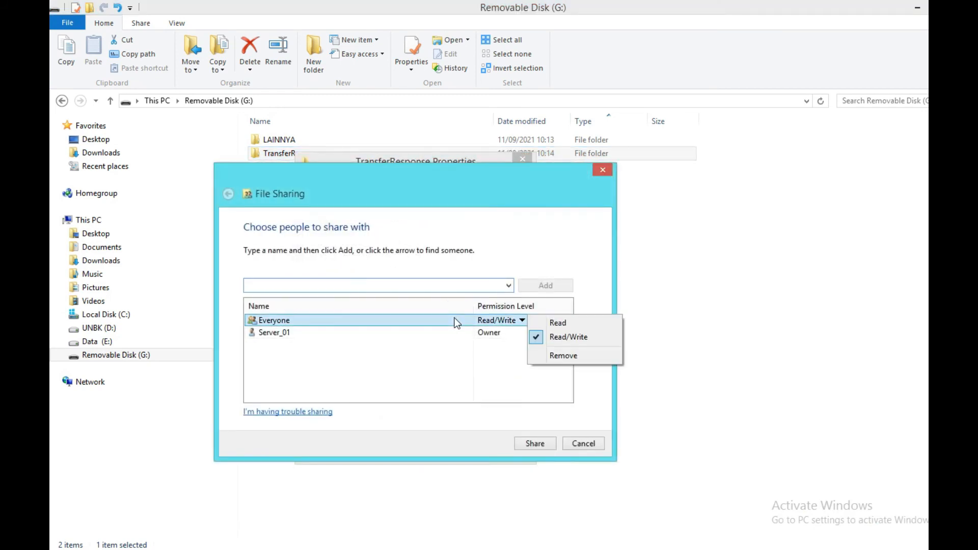
left_click(550, 340)
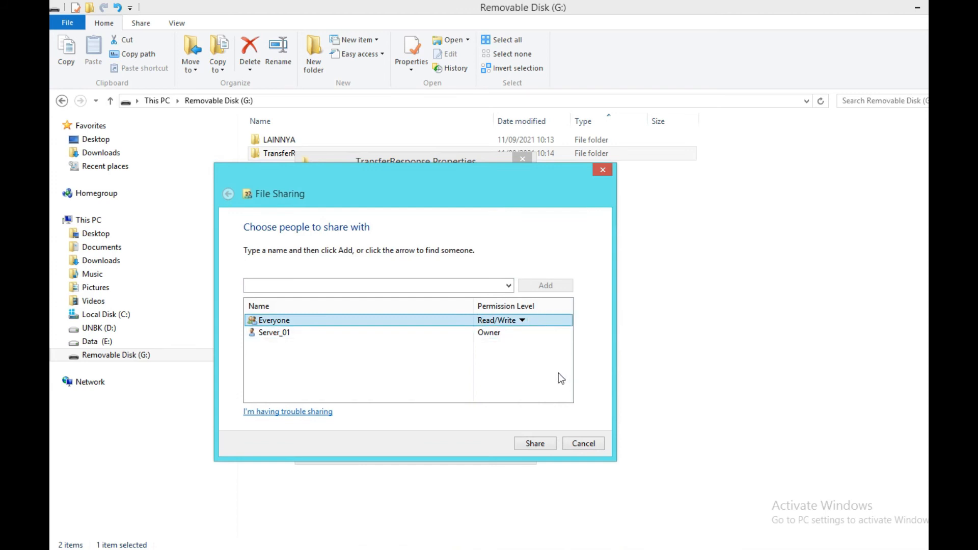
left_click(531, 444)
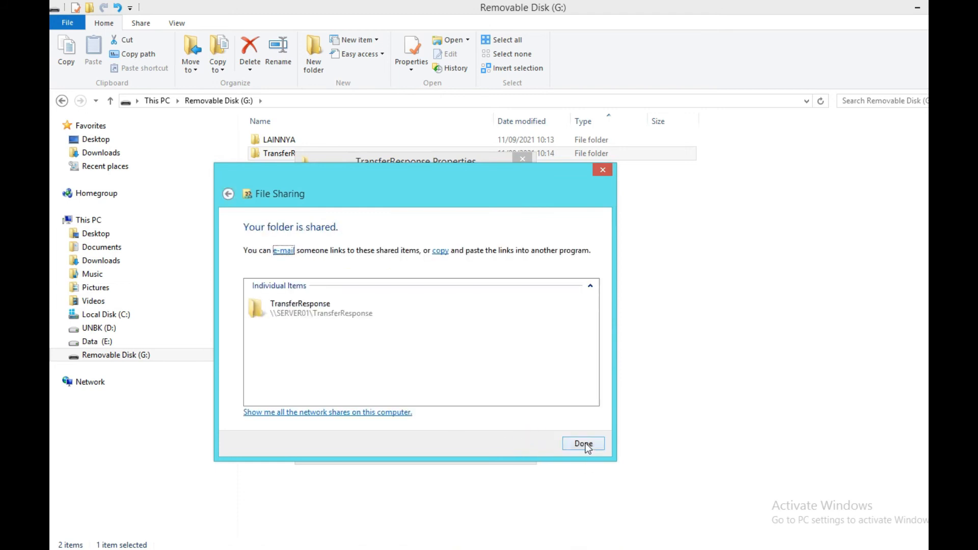
left_click(584, 444)
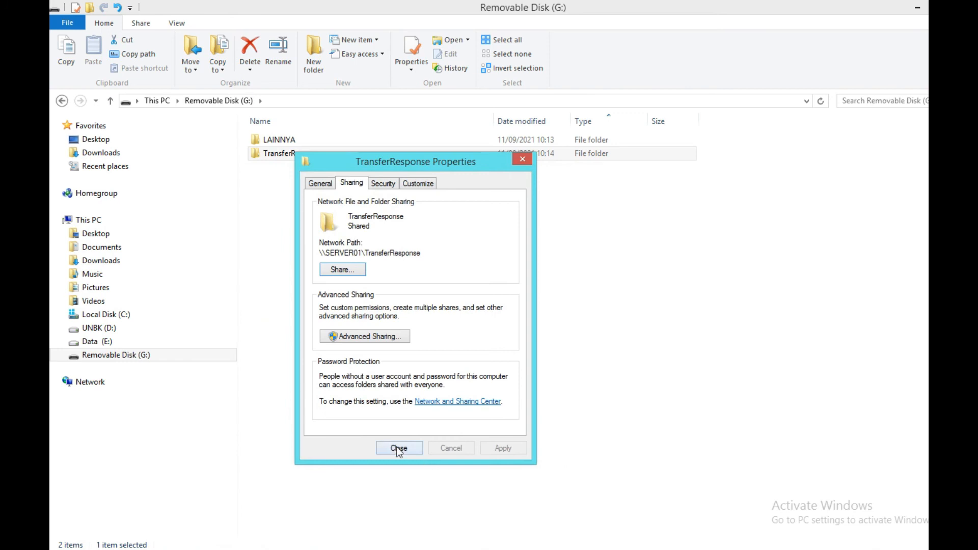
left_click(399, 448)
Copy the TransferResponse folder's name from its editable name text.
left_click(295, 156)
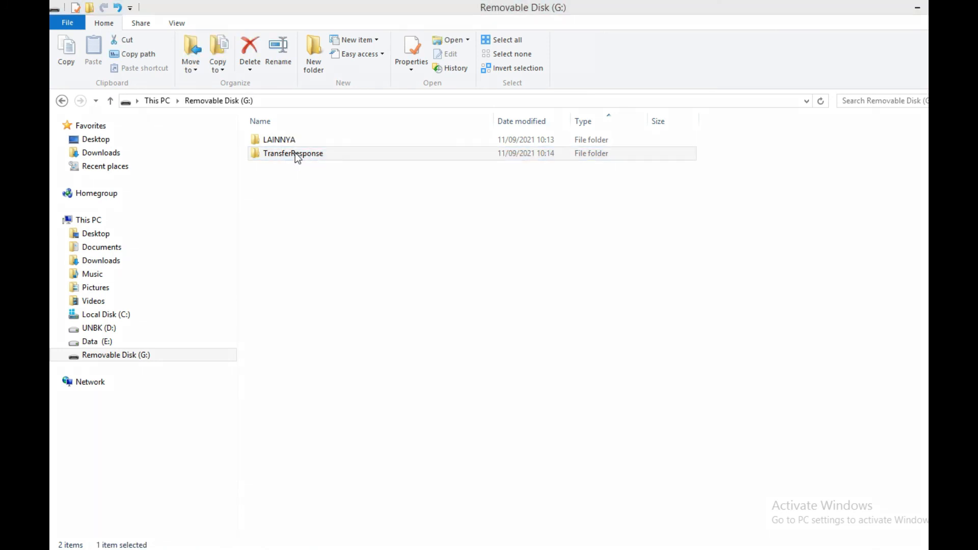
left_click(295, 152)
right_click(287, 153)
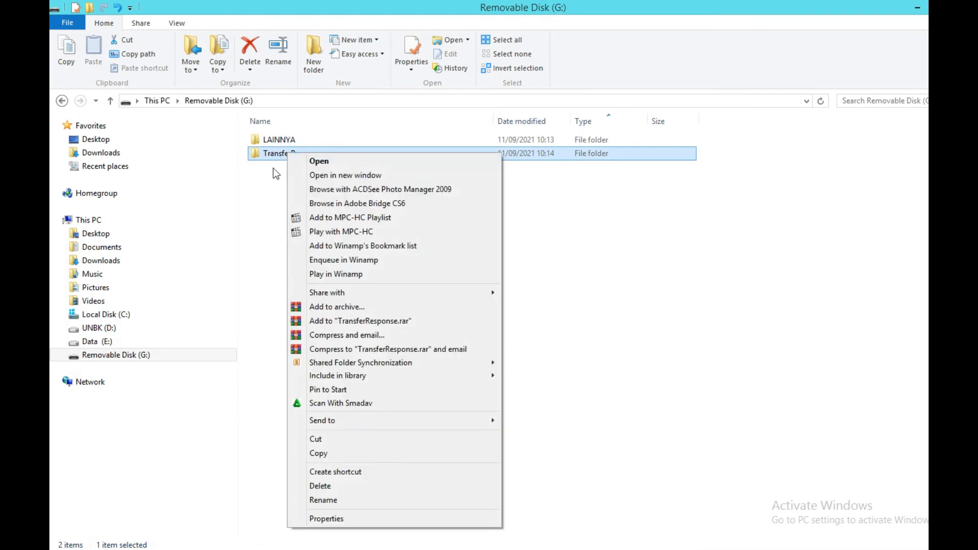
left_click(326, 500)
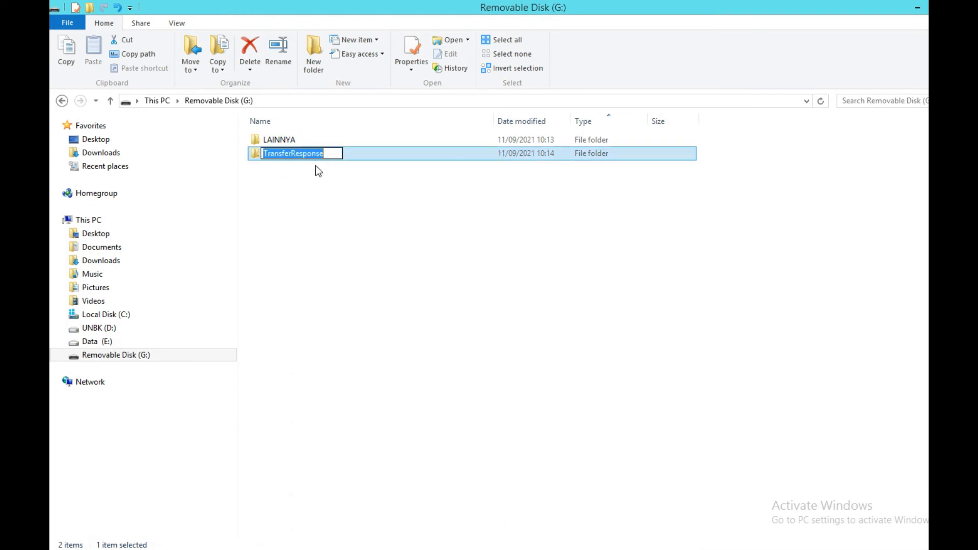
right_click(317, 156)
left_click(355, 199)
Browse the network shares at \\192.168.0.199 and locate the TransferResponse folder.
left_click(218, 100)
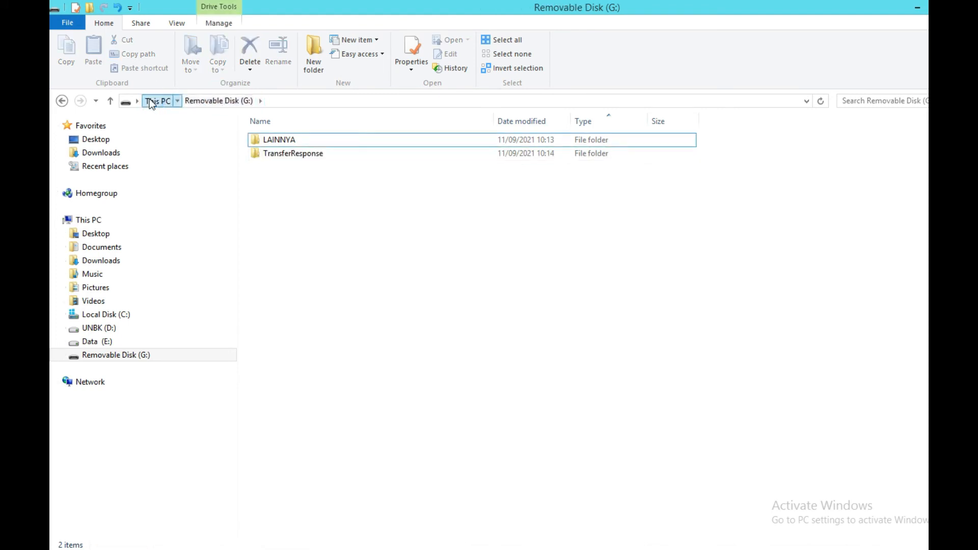
left_click(153, 100)
left_click(194, 98)
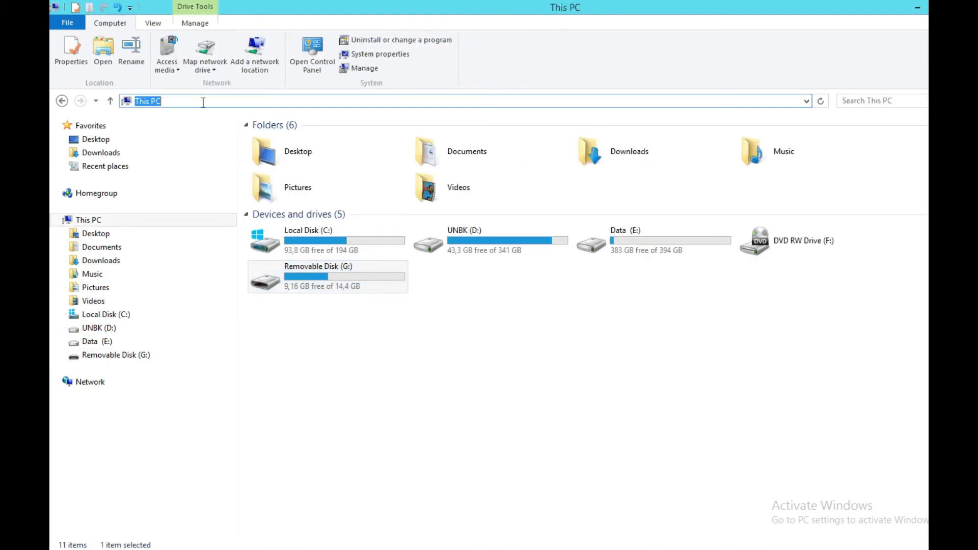
type("\\\\")
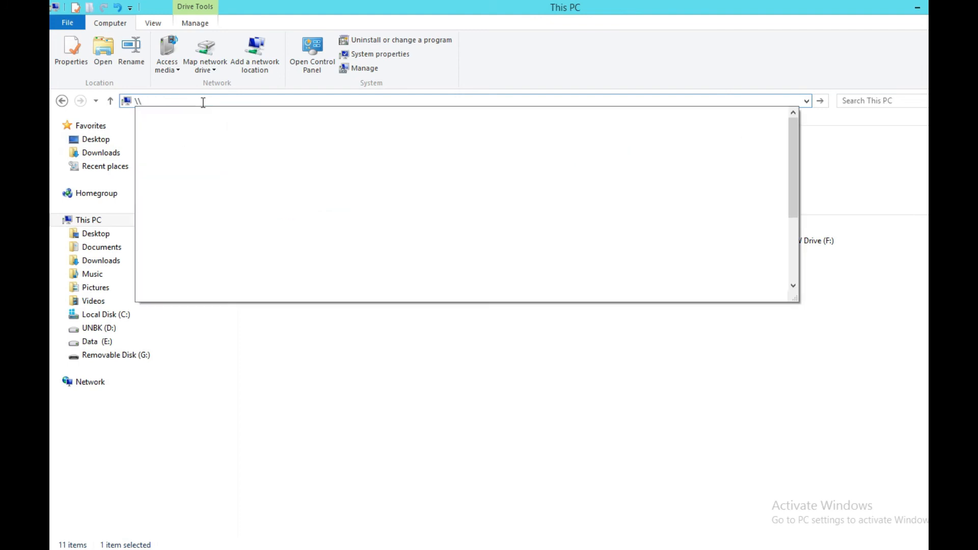
type("192.168.0.199")
key("Return")
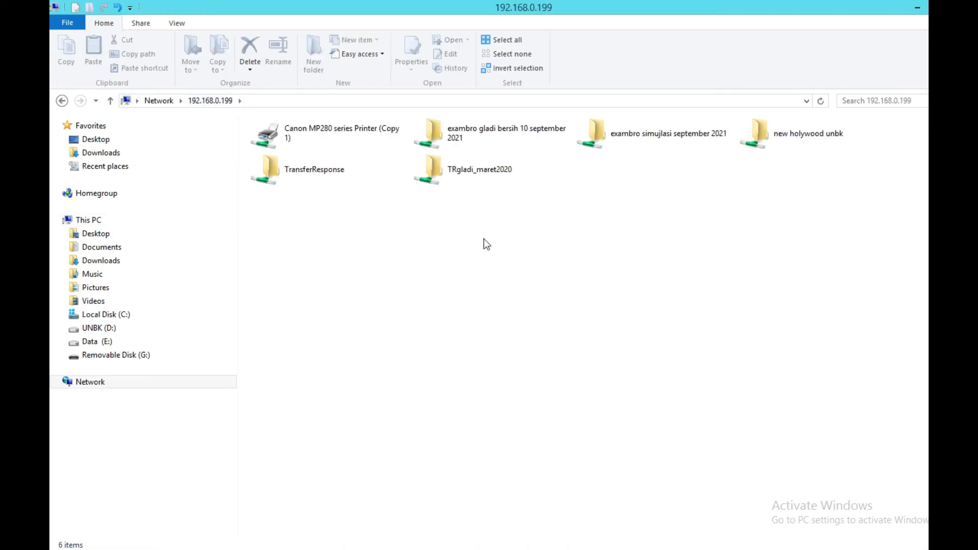
left_click(322, 183)
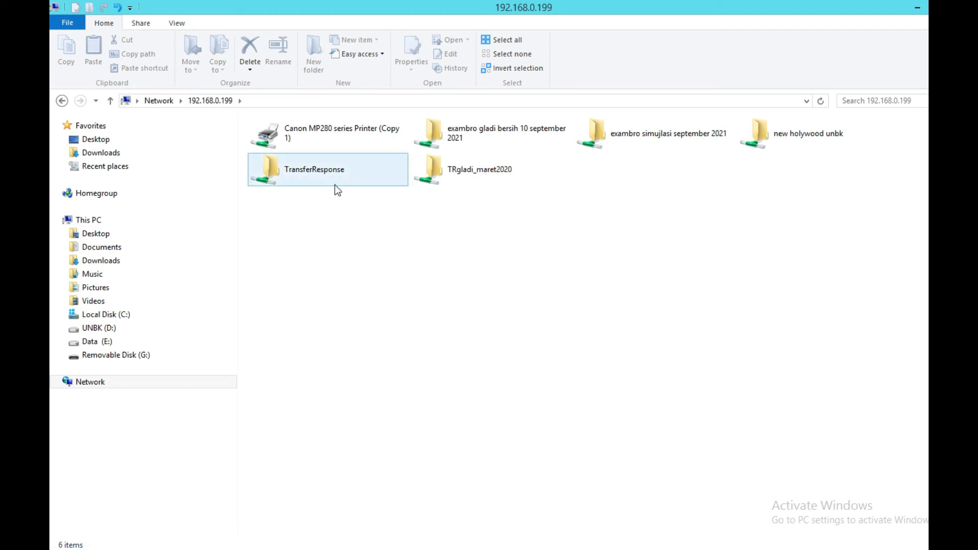
Go back to Removable Disk (G:) and check the local TransferResponse folder.
left_click(116, 355)
left_click(320, 156)
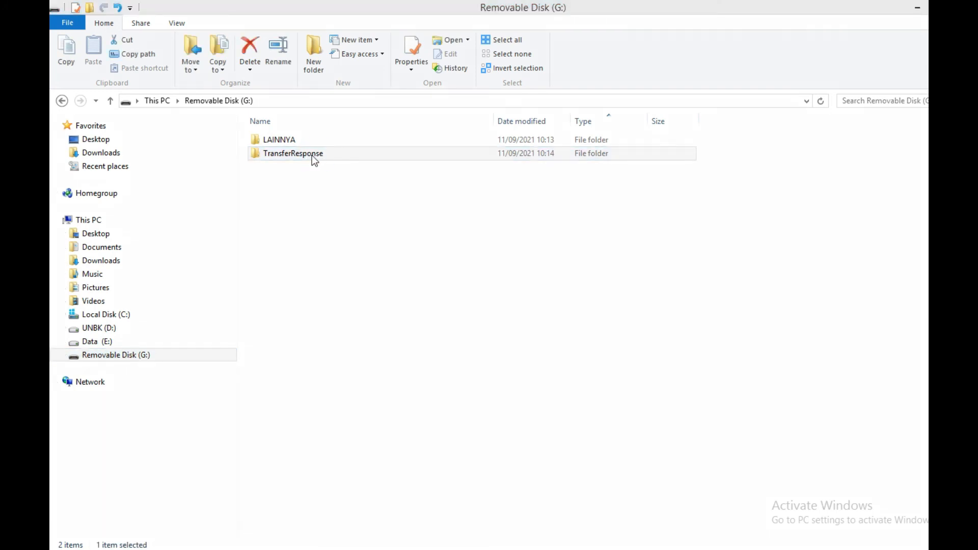
left_click(311, 154)
left_click(308, 219)
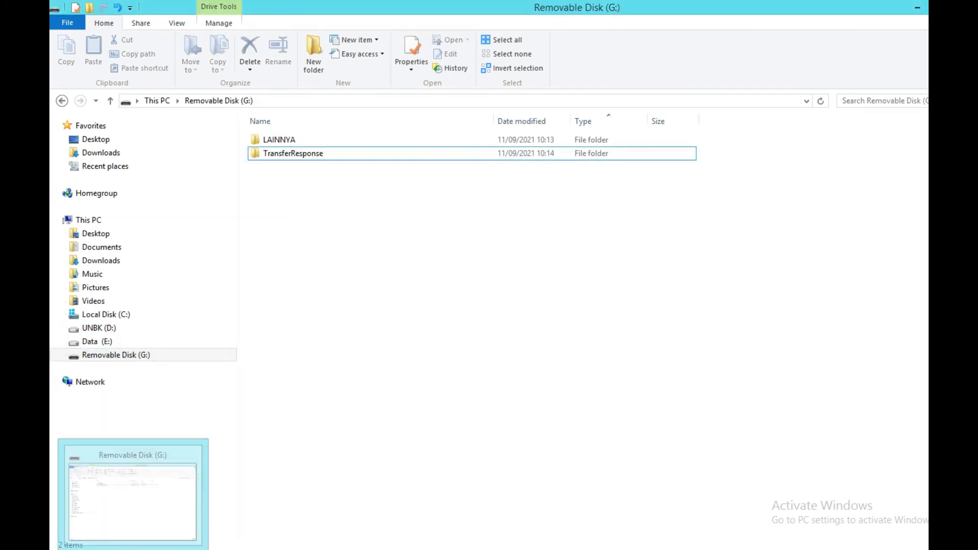
Open the TransferResponse share at \\192.168.0.199 and select its full network path.
left_click(301, 100)
type("\\\\192.168/")
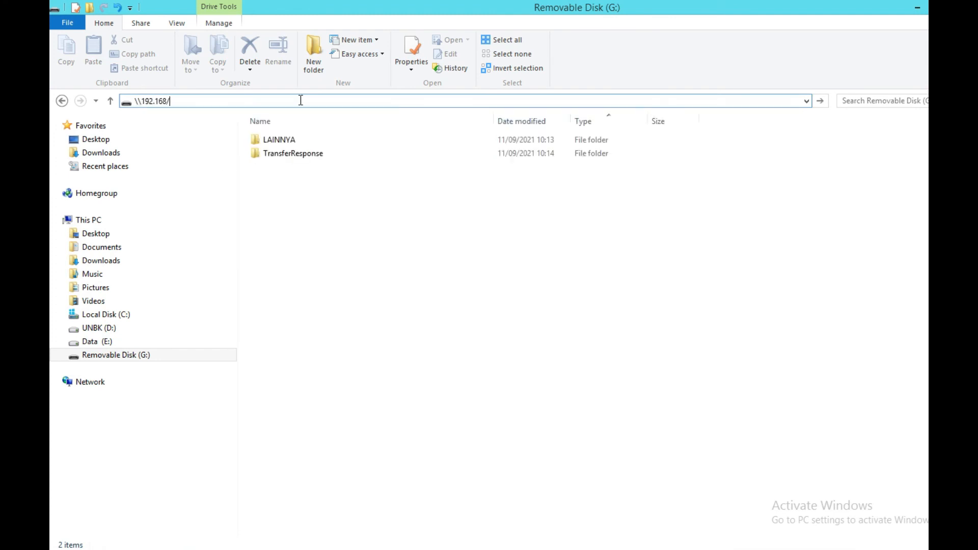
key("BackSpace")
type(".0.199")
key("Return")
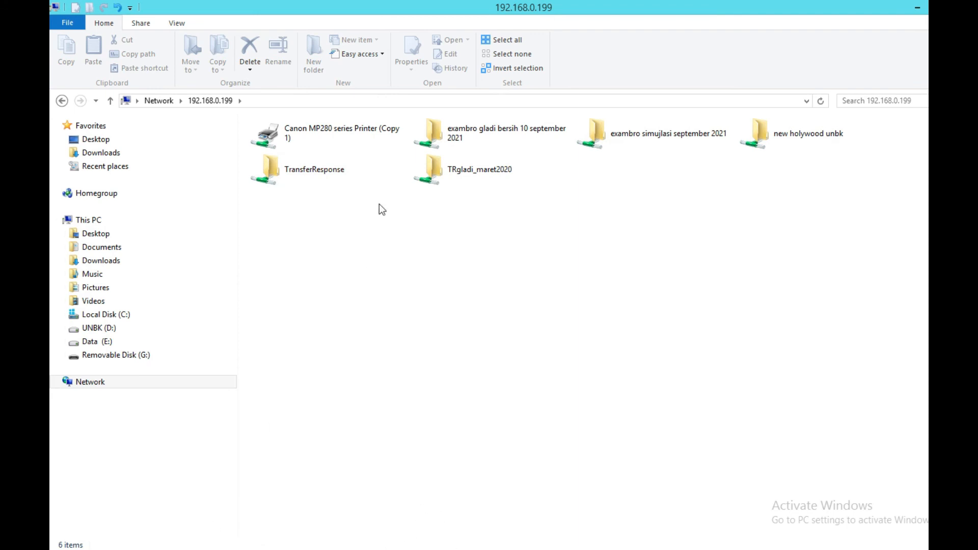
double_click(312, 174)
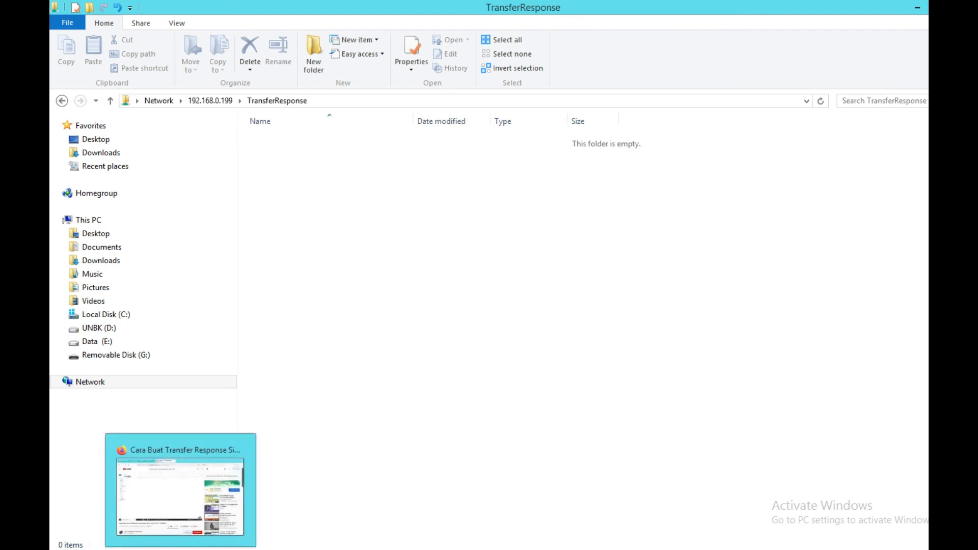
left_click(237, 102)
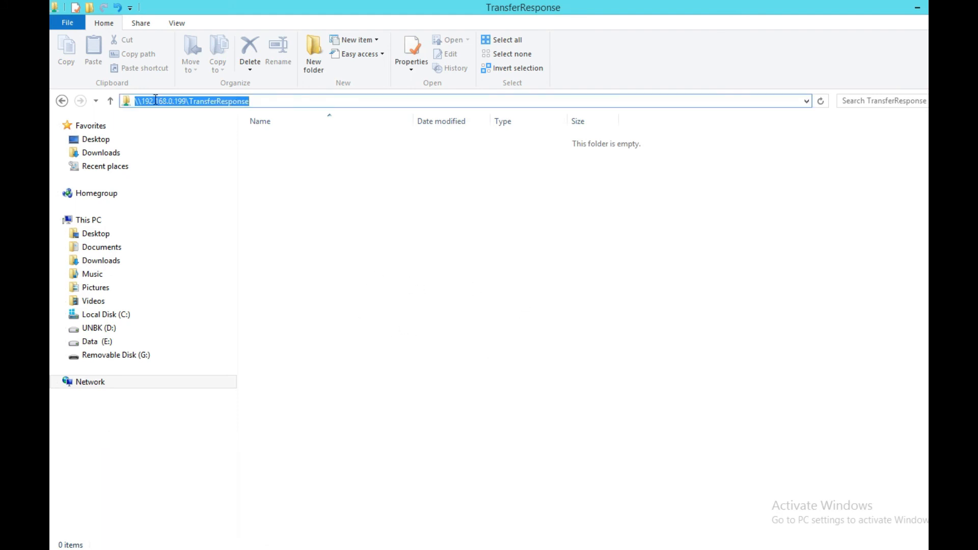
Copy the TransferResponse share's network path and open the Transfer Response settings page in eXamBrowser Admin.
right_click(184, 102)
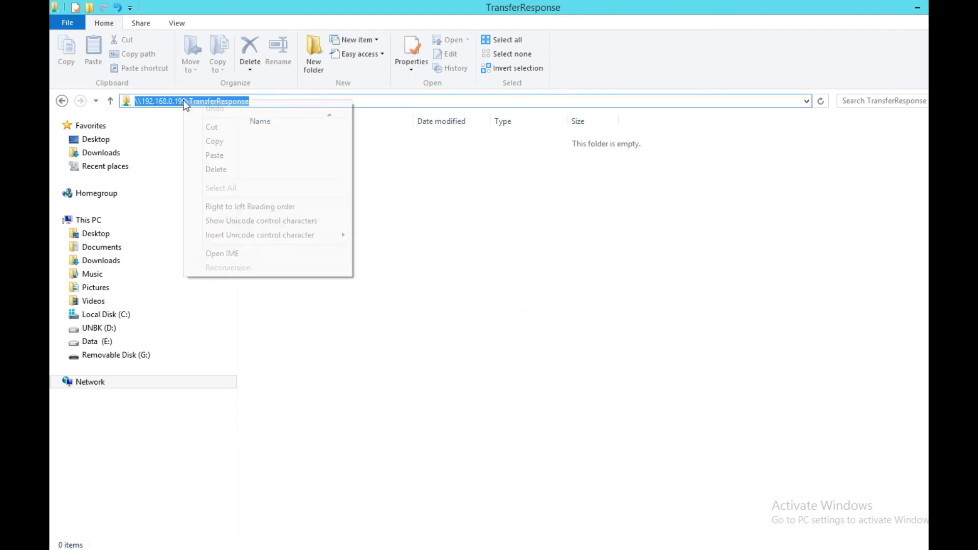
left_click(224, 142)
key("alt+Tab")
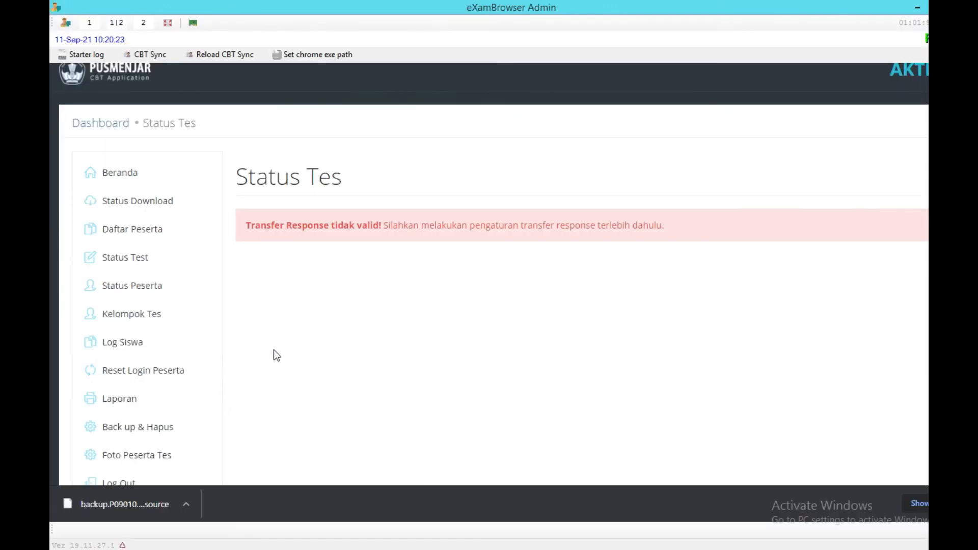
scroll(560, 275, "down", 2)
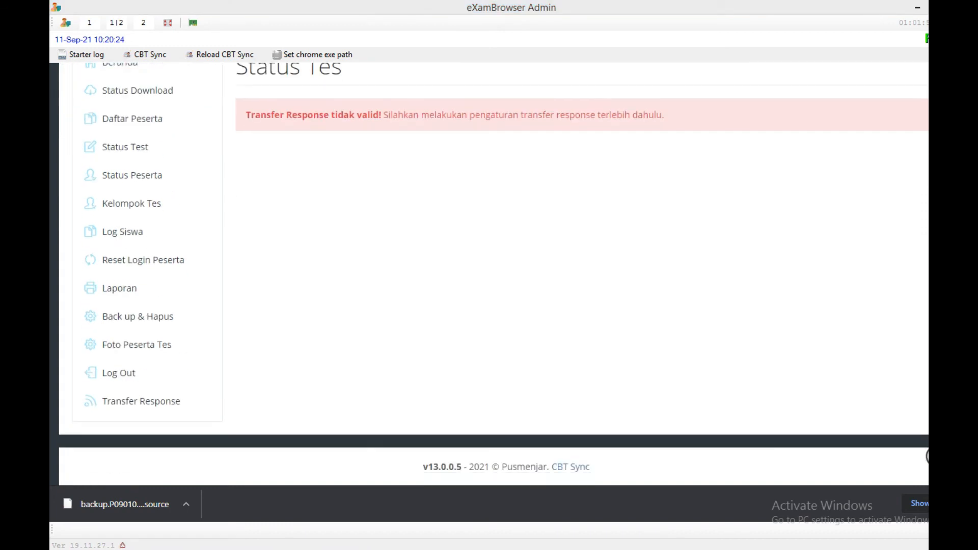
left_click(196, 403)
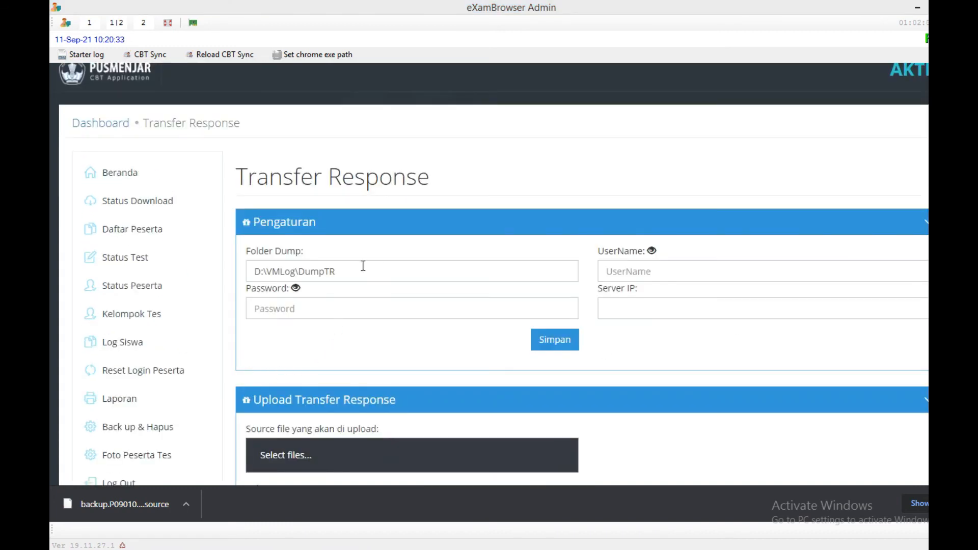
Set the Folder Dump path to \\192.168.0.199\TransferResponse.
left_click_drag(353, 271, 242, 276)
key("BackSpace")
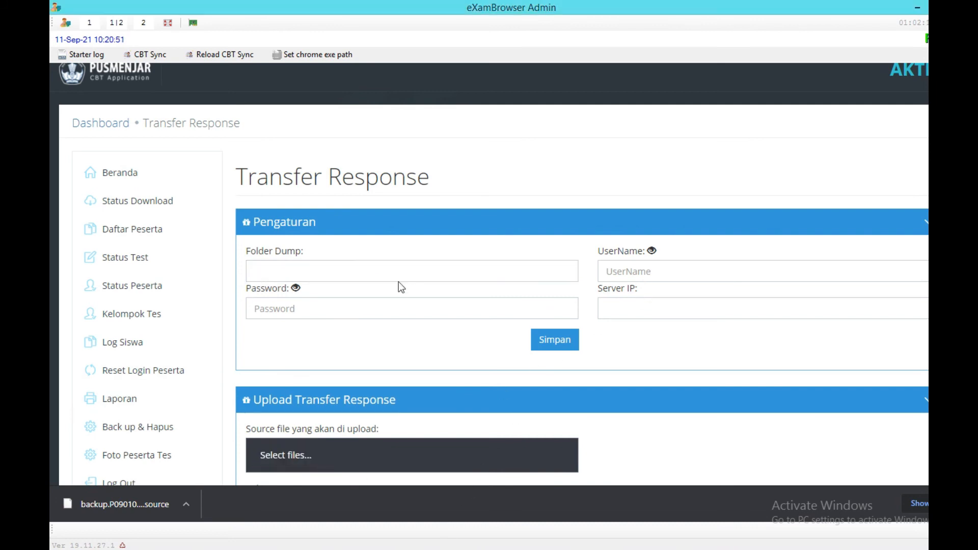
right_click(356, 269)
left_click(389, 349)
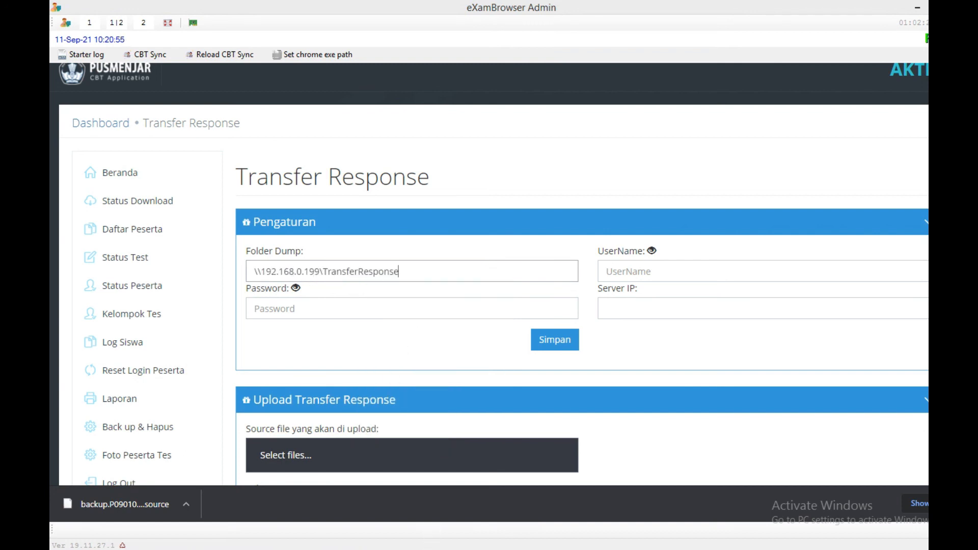
Set the Transfer Response UserName to server_01, reveal it to check the spelling and hide it again.
left_click(640, 271)
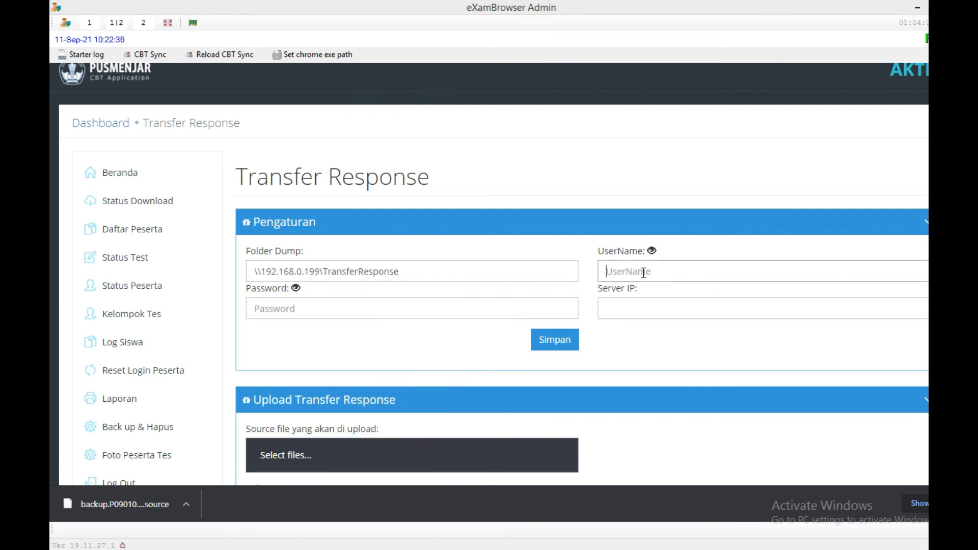
type("••••••••")
type("•")
left_click(651, 251)
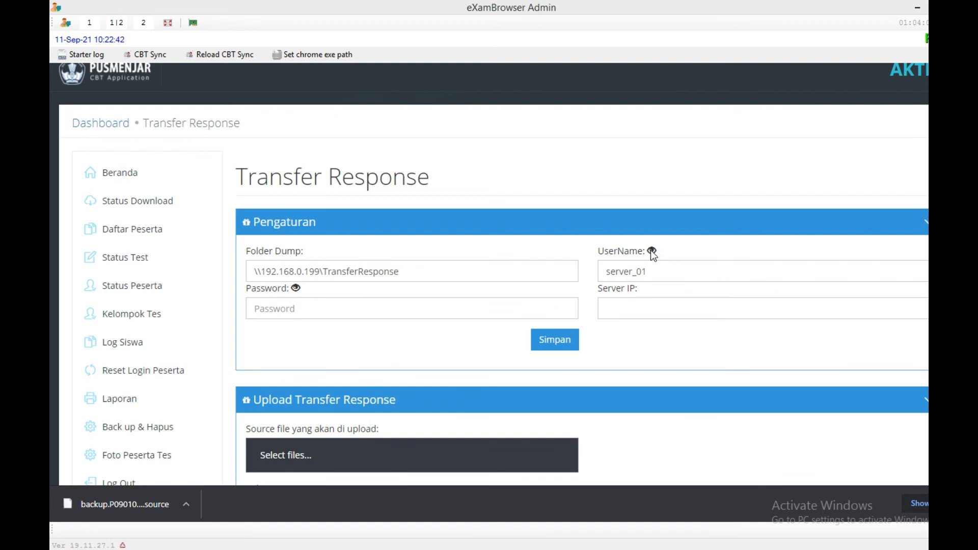
left_click(652, 252)
Enter the account password, set the Server IP to 192.168.0.199 and save the Transfer Response settings.
left_click(386, 308)
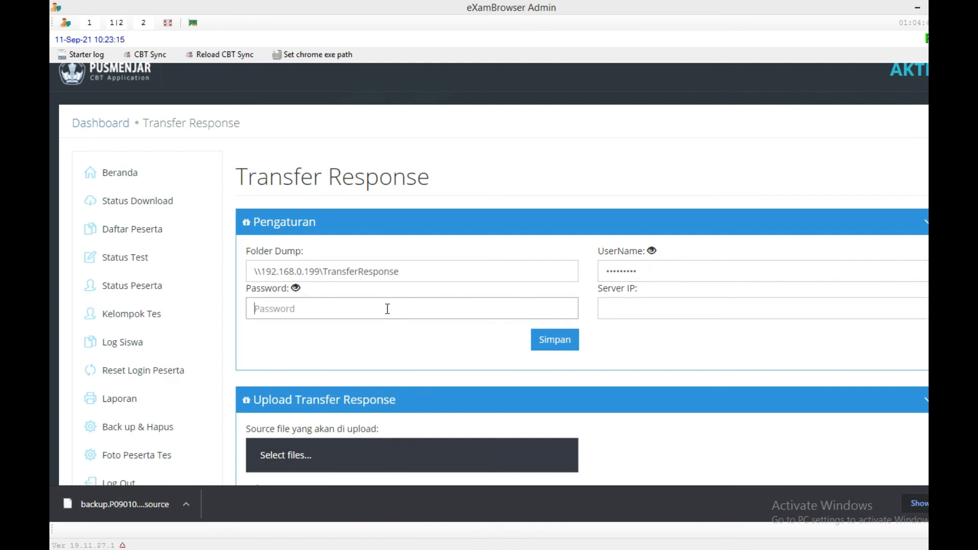
type("p•••")
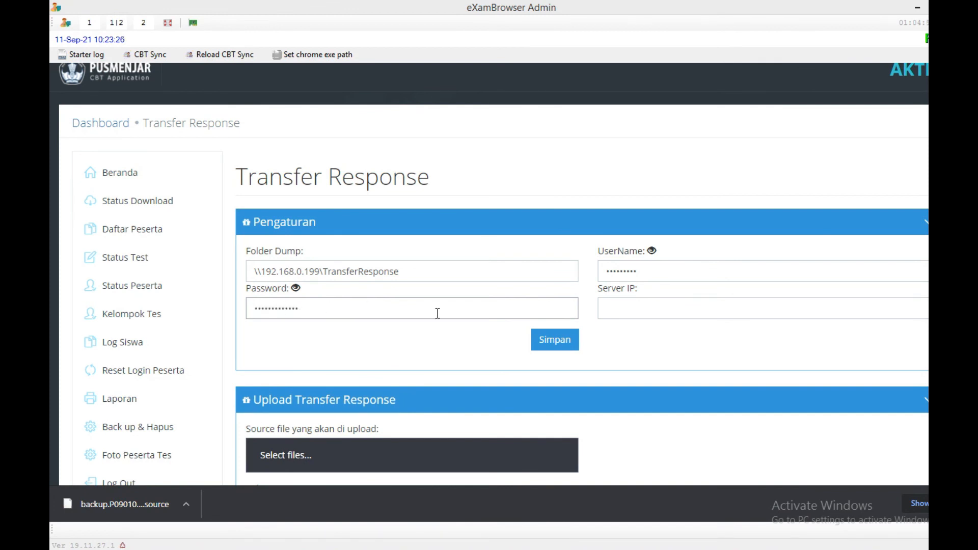
left_click(613, 311)
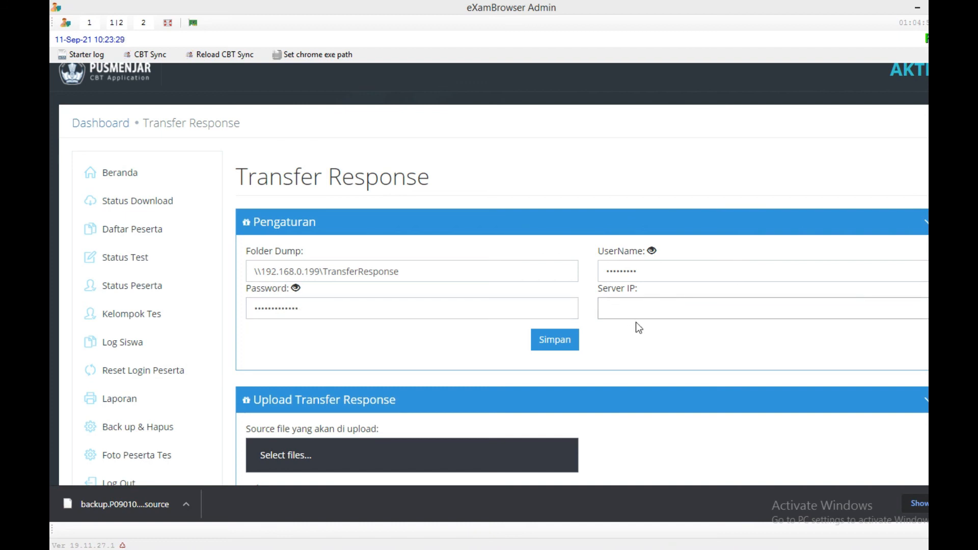
type("192.168.0.199")
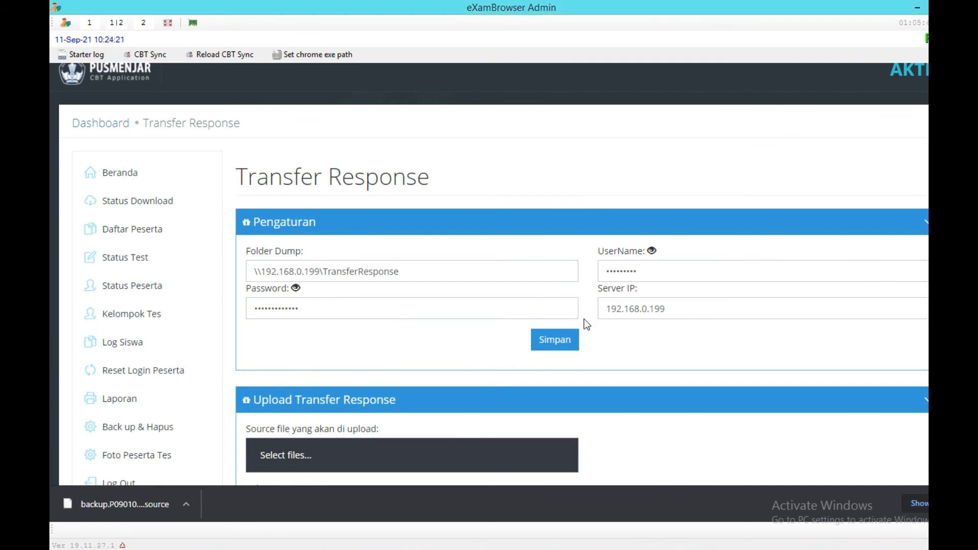
left_click(558, 348)
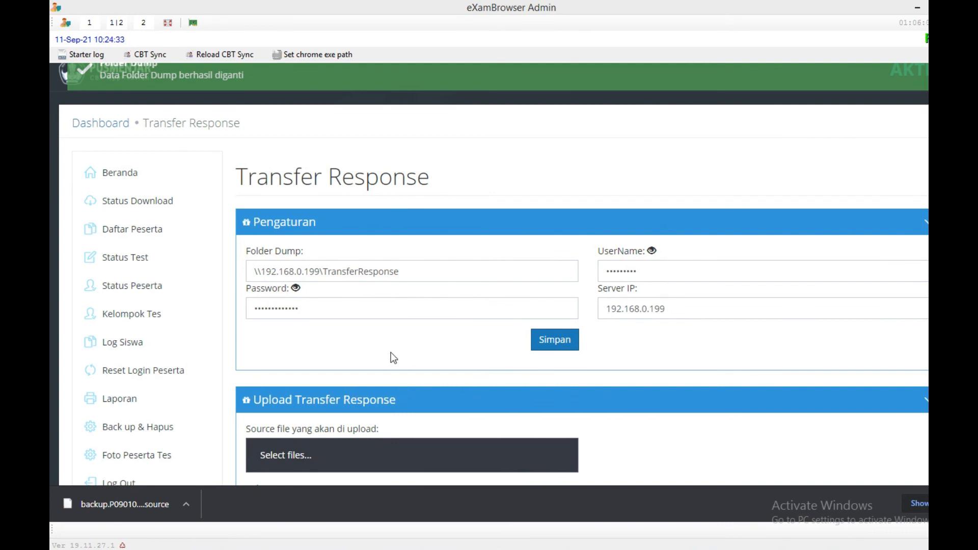
Examine the Dashboard, the Daftar Tes and Kelompok choices in Status Tes, and the Status Peserta and Kelompok Tes pages.
left_click(123, 173)
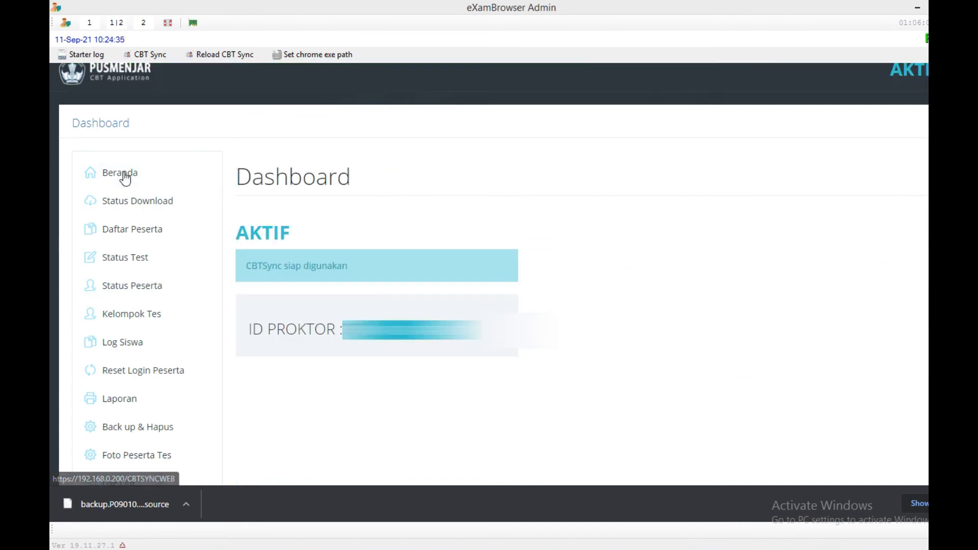
left_click(126, 260)
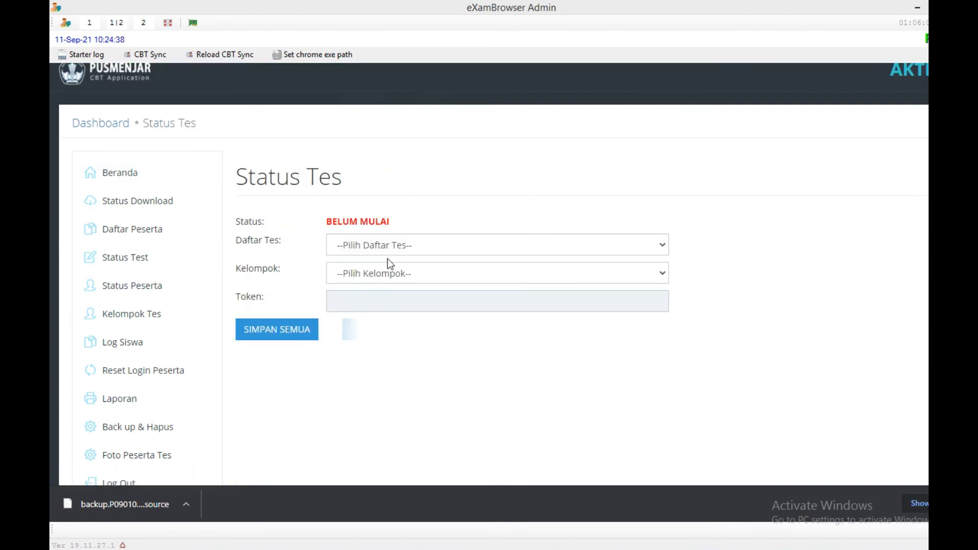
left_click(663, 248)
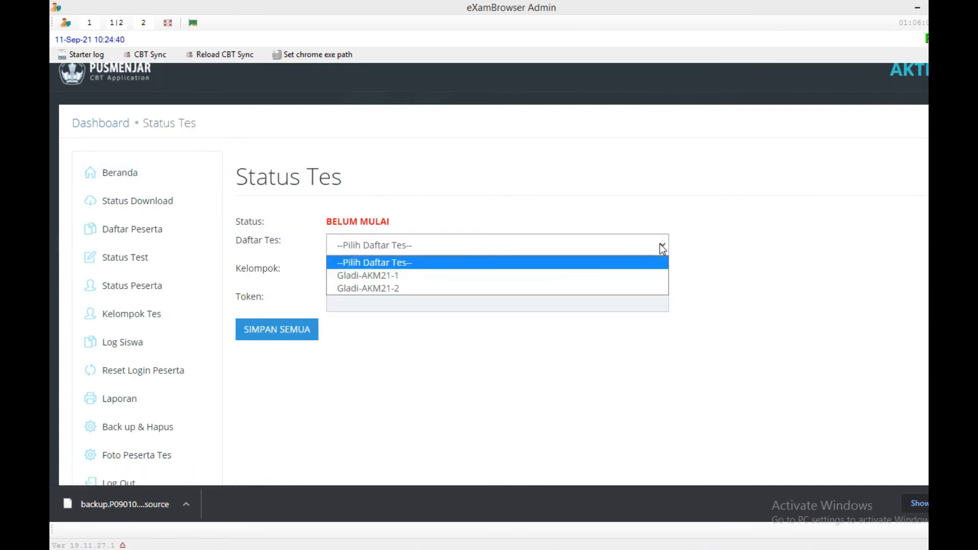
left_click(662, 248)
left_click(661, 274)
left_click(787, 279)
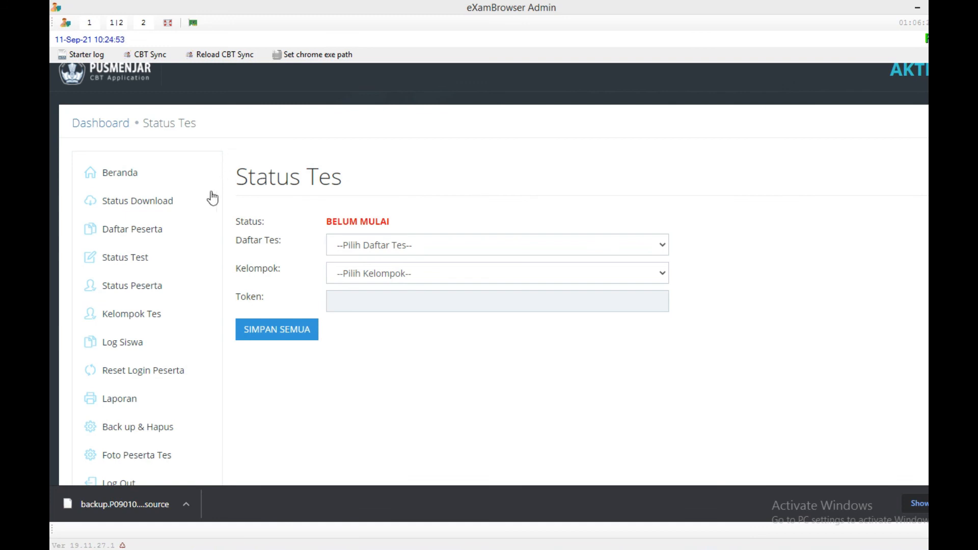
left_click(143, 293)
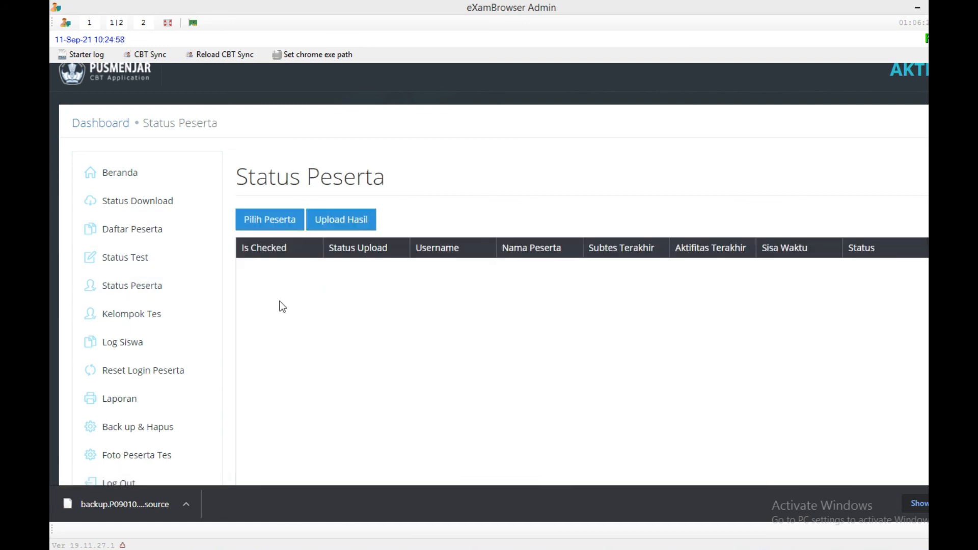
left_click(150, 320)
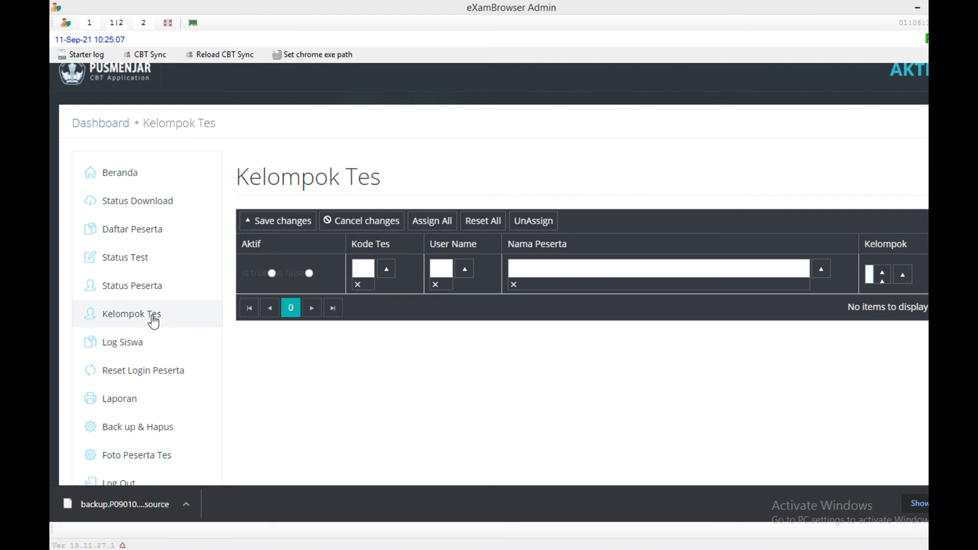
In Status Tes, choose Gladi-AKM21-1 as the Daftar Tes and 1 as the Kelompok.
left_click(106, 263)
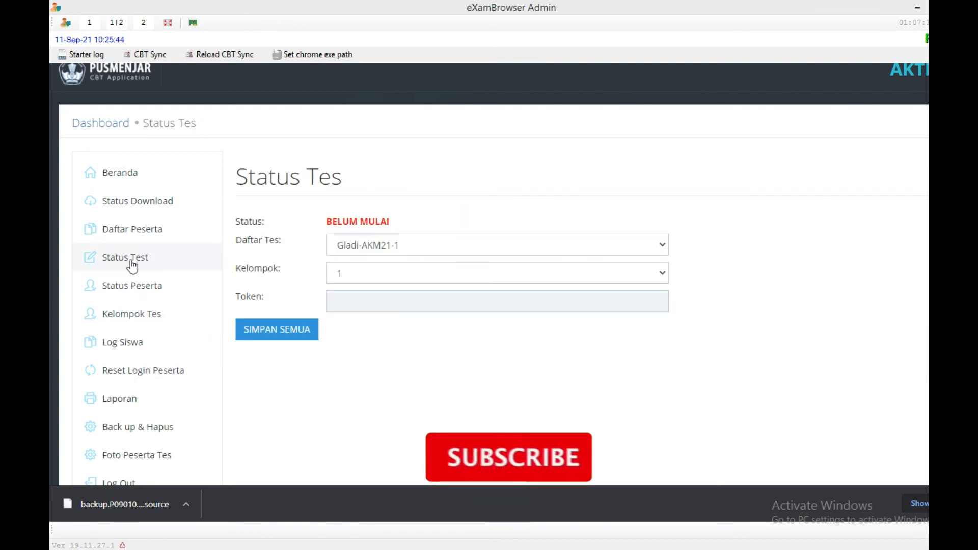
left_click(509, 250)
left_click(440, 261)
left_click(441, 274)
left_click(425, 291)
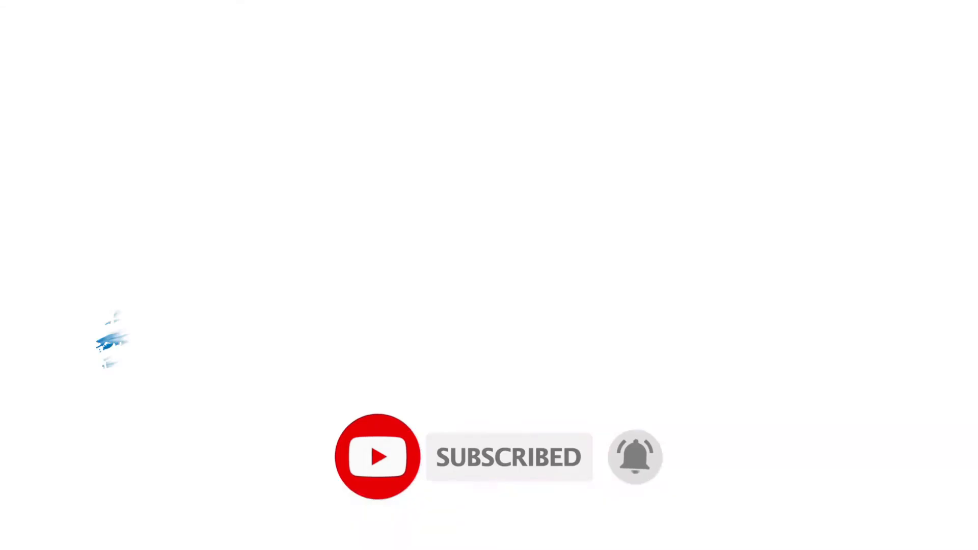